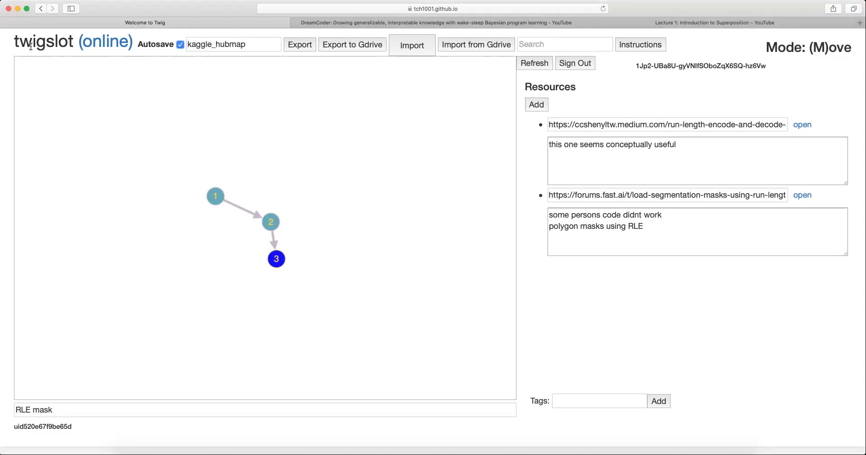
{"action": "left_click_drag", "start_coordinate": [15, 44], "coordinate": [73, 45]}
{"action": "left_click", "coordinate": [48, 45]}
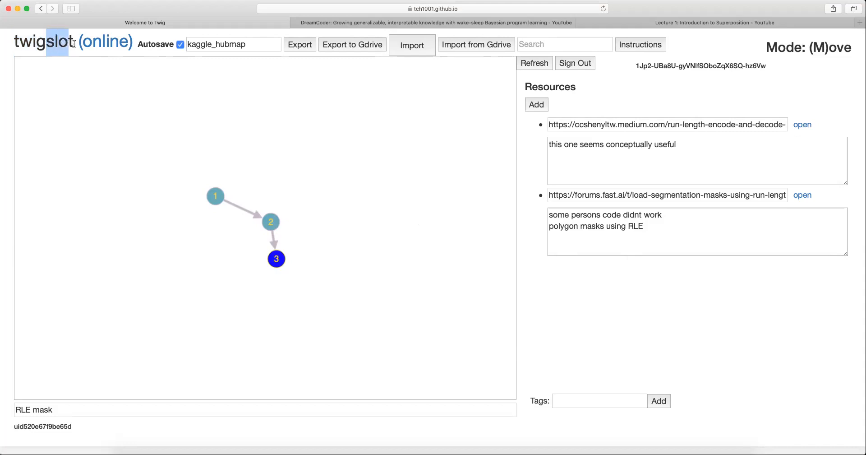
{"action": "left_click", "coordinate": [63, 45]}
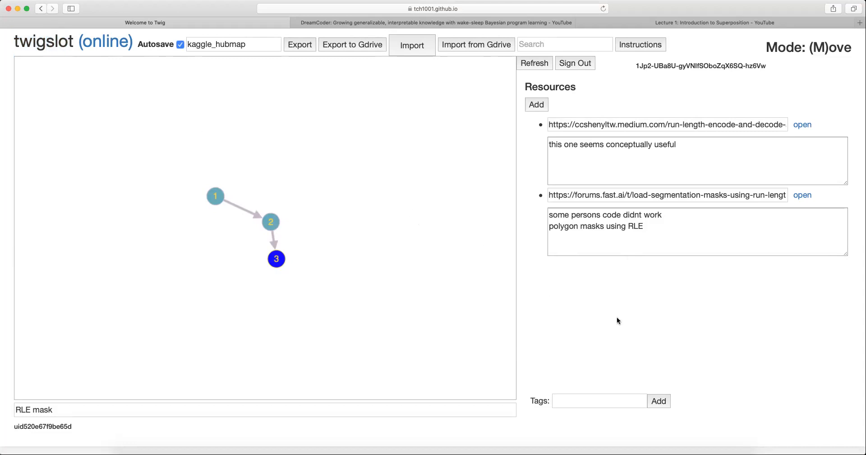
Step: Reposition the graph nodes so that node 3 sits up and to the right of node 2
{"action": "left_click_drag", "start_coordinate": [386, 233], "coordinate": [334, 227]}
{"action": "left_click_drag", "start_coordinate": [322, 191], "coordinate": [229, 179]}
{"action": "left_click", "coordinate": [213, 192]}
{"action": "left_click", "coordinate": [221, 227]}
{"action": "left_click_drag", "start_coordinate": [221, 227], "coordinate": [306, 154]}
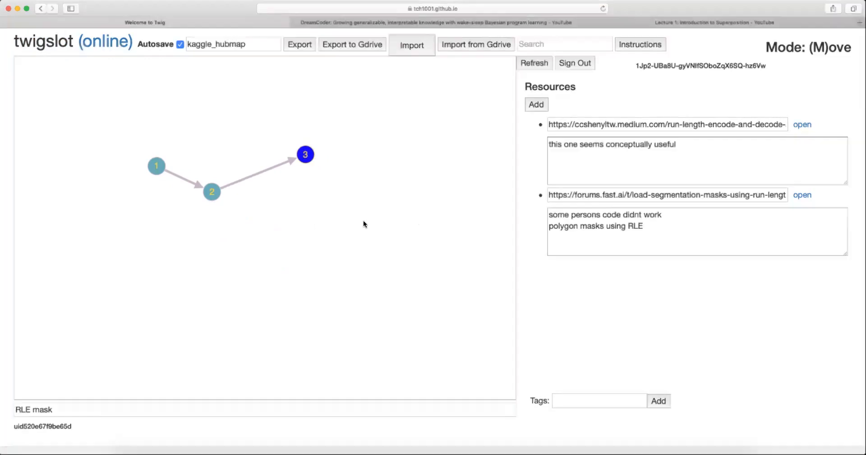
{"action": "left_click", "coordinate": [223, 199]}
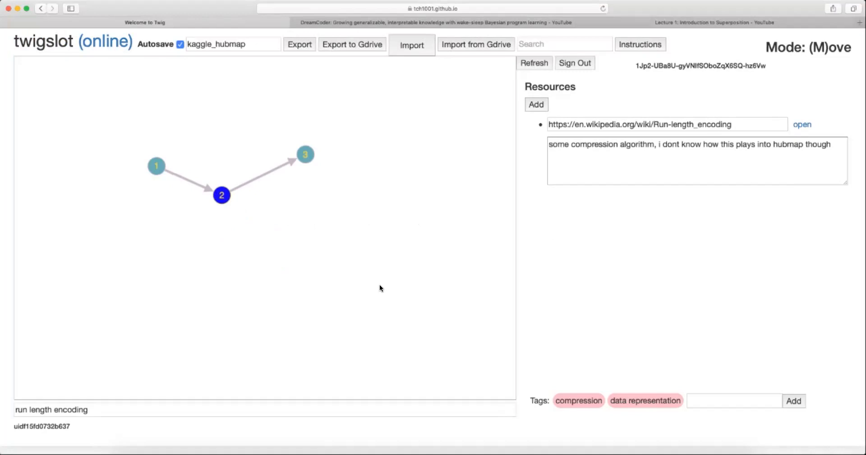
Step: Examine the title and resource entries of node 2
{"action": "left_click_drag", "start_coordinate": [201, 408], "coordinate": [15, 410]}
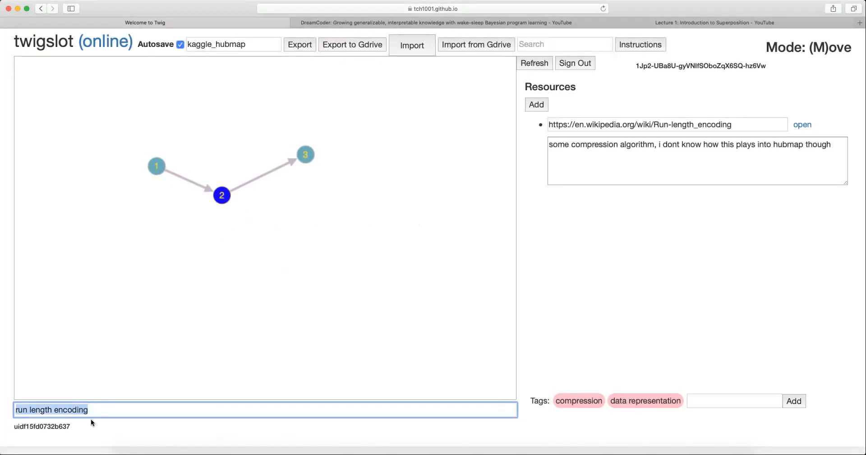
{"action": "left_click", "coordinate": [200, 331]}
{"action": "left_click_drag", "start_coordinate": [138, 406], "coordinate": [3, 401]}
{"action": "left_click", "coordinate": [644, 204]}
{"action": "left_click_drag", "start_coordinate": [573, 90], "coordinate": [523, 87]}
{"action": "left_click", "coordinate": [661, 124]}
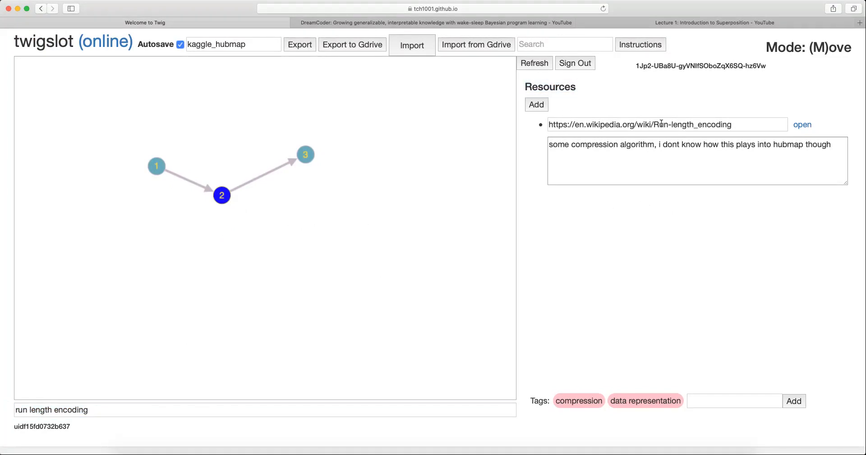
Step: Try to add a blank resource entry to node 2
{"action": "left_click", "coordinate": [537, 104]}
{"action": "left_click", "coordinate": [665, 125]}
{"action": "left_click", "coordinate": [676, 176]}
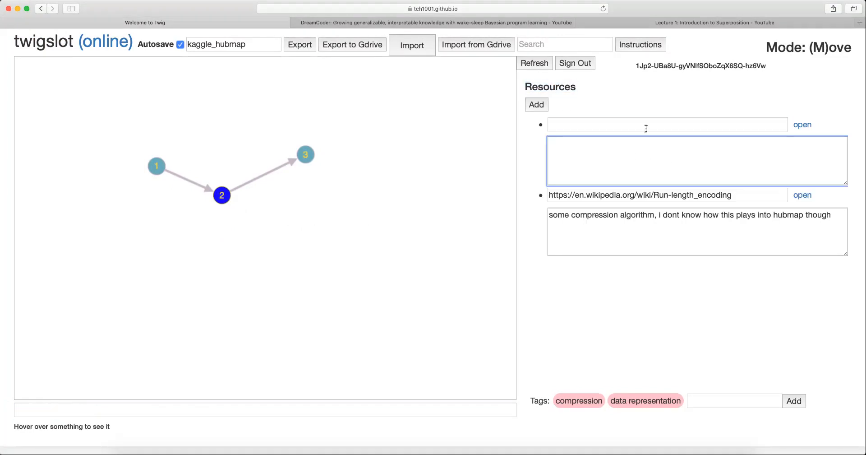
{"action": "left_click", "coordinate": [674, 122]}
{"action": "left_click", "coordinate": [676, 176]}
{"action": "left_click", "coordinate": [306, 155]}
{"action": "left_click", "coordinate": [227, 196]}
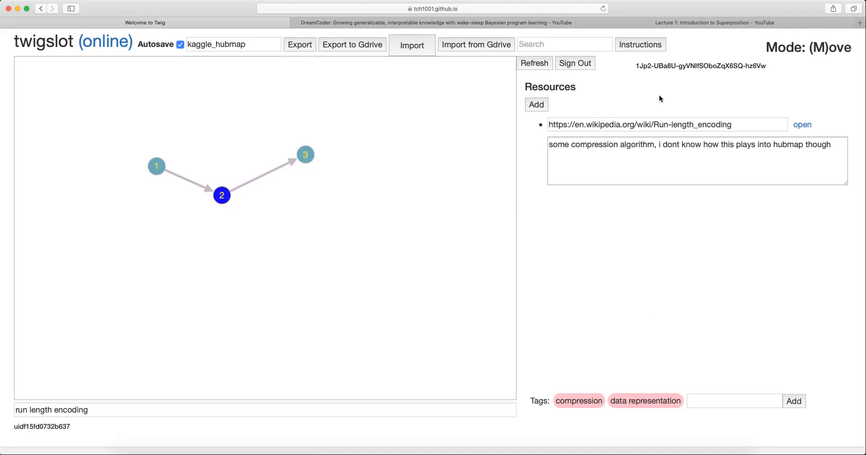
Step: Show the instructions and examine the list of editing modes and the current mode indicator
{"action": "left_click", "coordinate": [661, 48]}
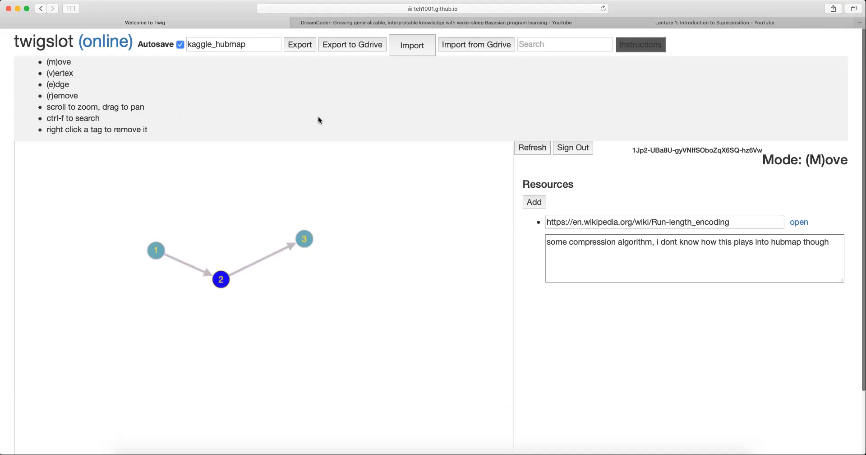
{"action": "left_click_drag", "start_coordinate": [763, 159], "coordinate": [834, 160]}
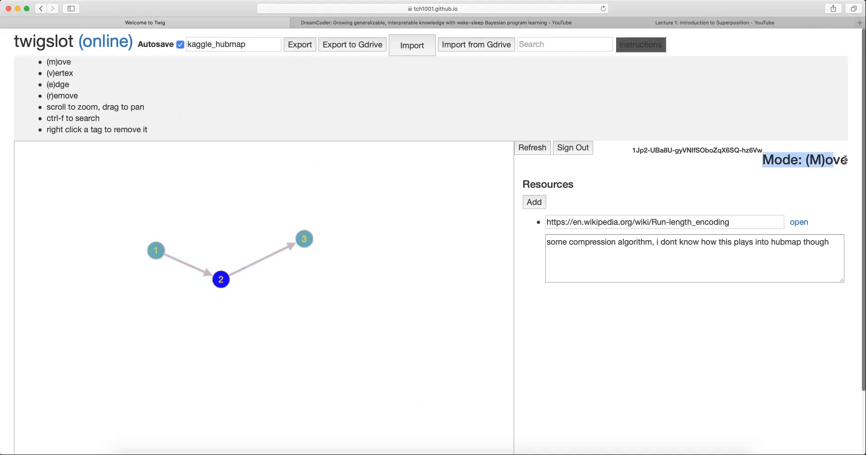
{"action": "left_click", "coordinate": [774, 165]}
{"action": "left_click_drag", "start_coordinate": [765, 163], "coordinate": [843, 164]}
{"action": "left_click", "coordinate": [842, 164]}
{"action": "left_click_drag", "start_coordinate": [761, 165], "coordinate": [831, 161]}
{"action": "left_click", "coordinate": [831, 162]}
{"action": "left_click_drag", "start_coordinate": [763, 163], "coordinate": [840, 162]}
{"action": "left_click", "coordinate": [622, 159]}
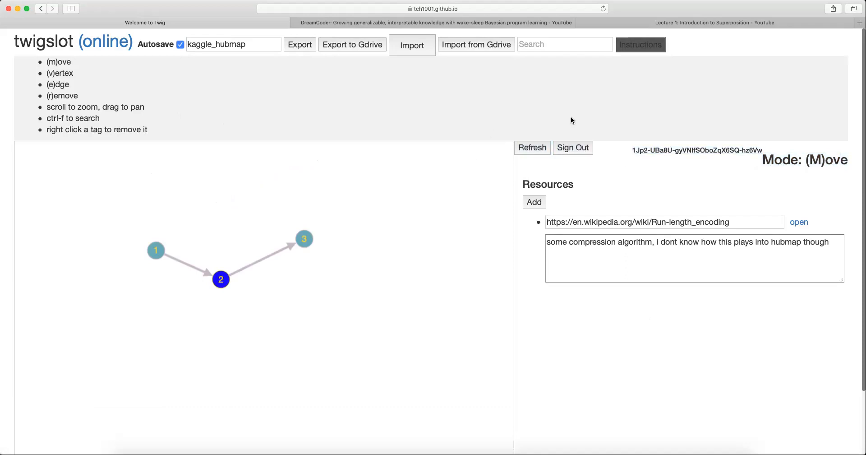
Step: Move node 3 closer to node 2 on the graph canvas
{"action": "left_click_drag", "start_coordinate": [373, 286], "coordinate": [378, 276]}
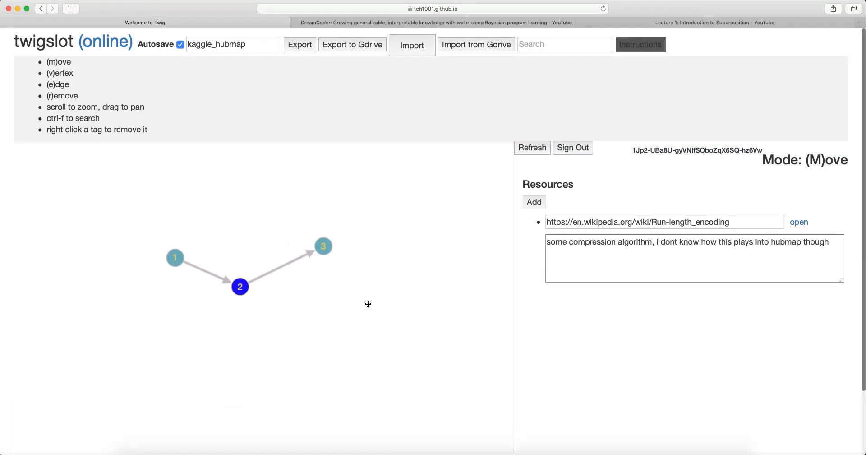
{"action": "left_click", "coordinate": [292, 237]}
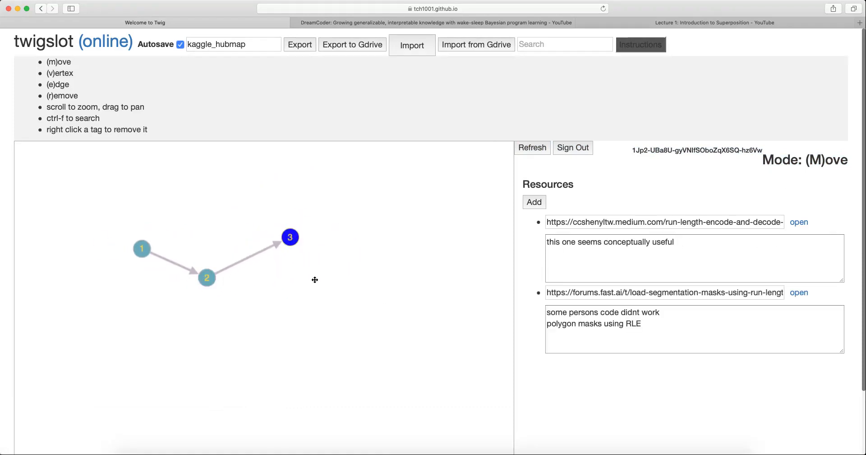
{"action": "left_click_drag", "start_coordinate": [300, 232], "coordinate": [306, 250]}
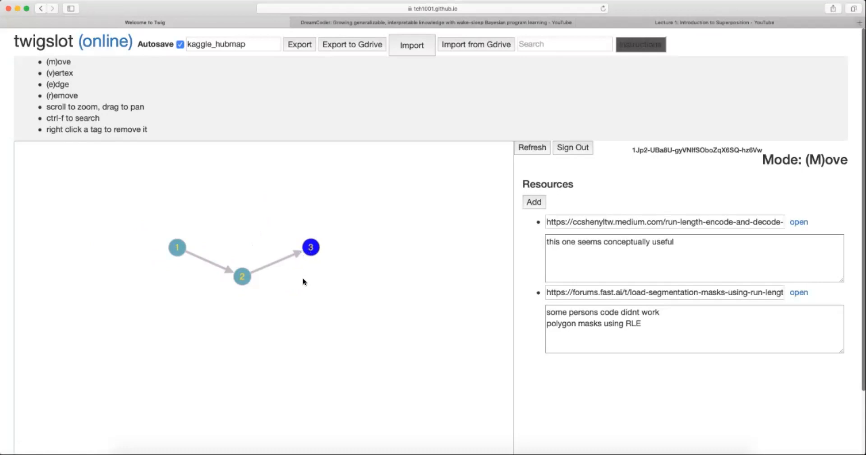
{"action": "left_click_drag", "start_coordinate": [336, 303], "coordinate": [213, 219]}
{"action": "mouse_move", "coordinate": [311, 247]}
{"action": "left_mouse_down"}
{"action": "mouse_move", "coordinate": [329, 248]}
{"action": "mouse_move", "coordinate": [302, 256]}
{"action": "left_mouse_up"}
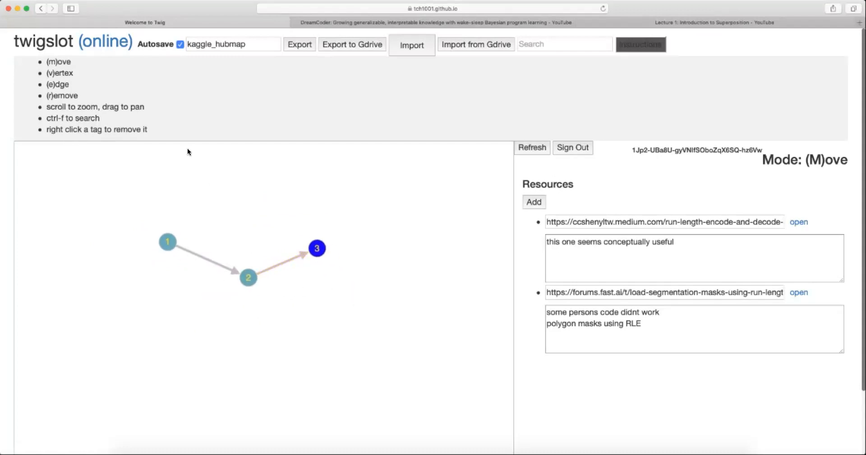
Step: Zoom the graph out and back in, and reduce the browser page zoom by one level
{"action": "scroll", "coordinate": [189, 186], "scroll_direction": "down", "scroll_amount": 3}
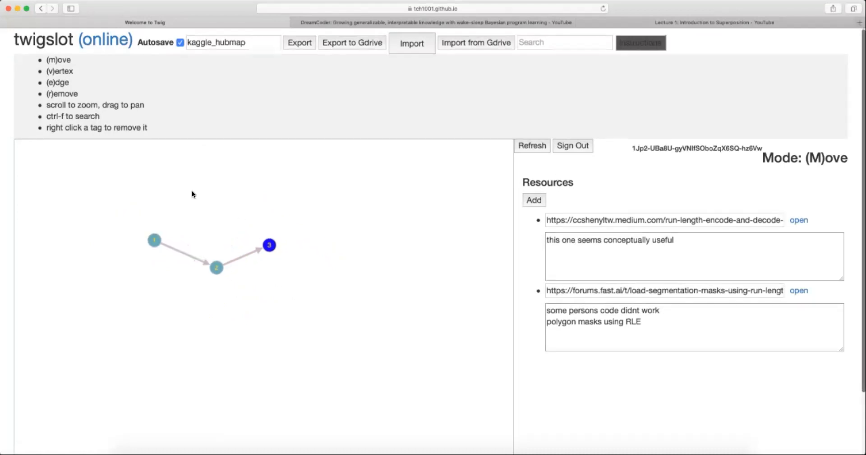
{"action": "scroll", "coordinate": [203, 200], "scroll_direction": "up", "scroll_amount": 2}
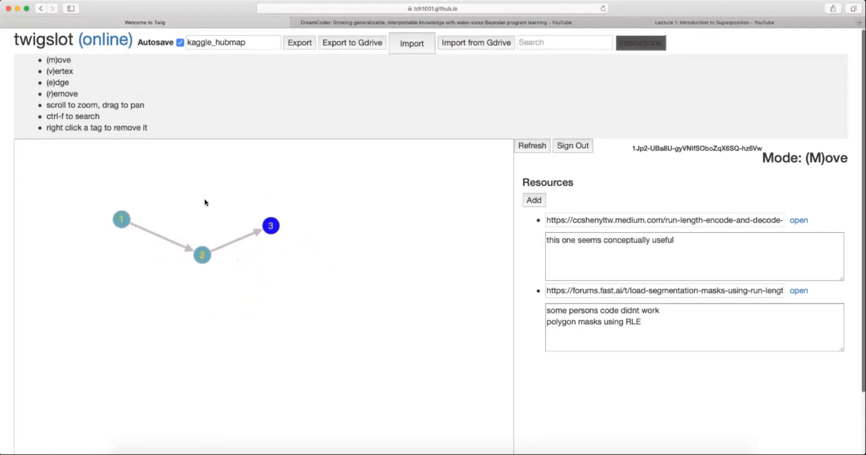
{"action": "key", "text": "super+minus"}
{"action": "scroll", "coordinate": [205, 202], "scroll_direction": "down", "scroll_amount": 4}
{"action": "scroll", "coordinate": [205, 202], "scroll_direction": "up", "scroll_amount": 4}
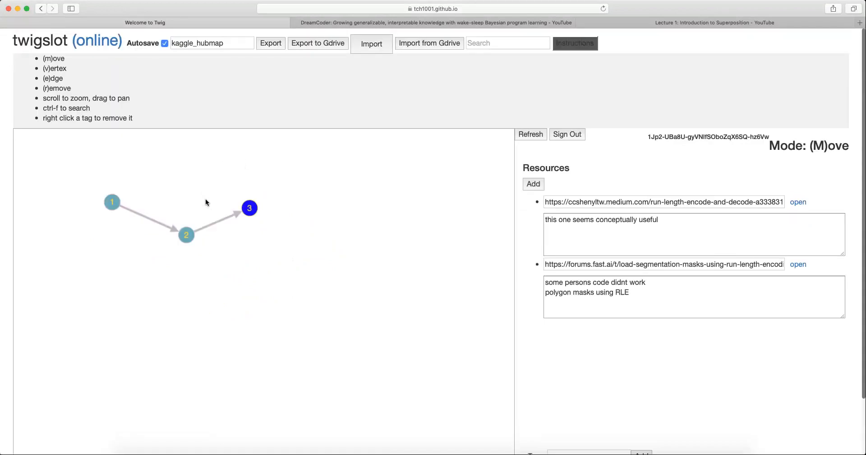
Step: Switch to Add Vertex mode and place three new vertices below the existing graph
{"action": "left_click_drag", "start_coordinate": [82, 69], "coordinate": [43, 69]}
{"action": "left_click", "coordinate": [790, 157]}
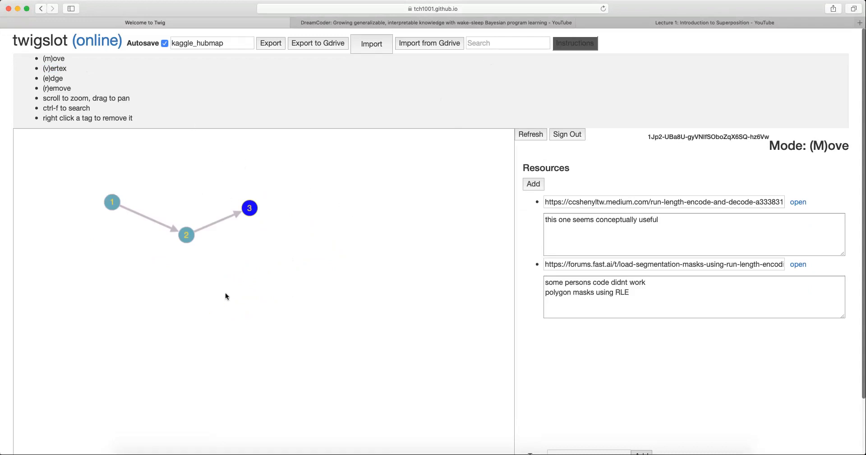
{"action": "key", "text": "v"}
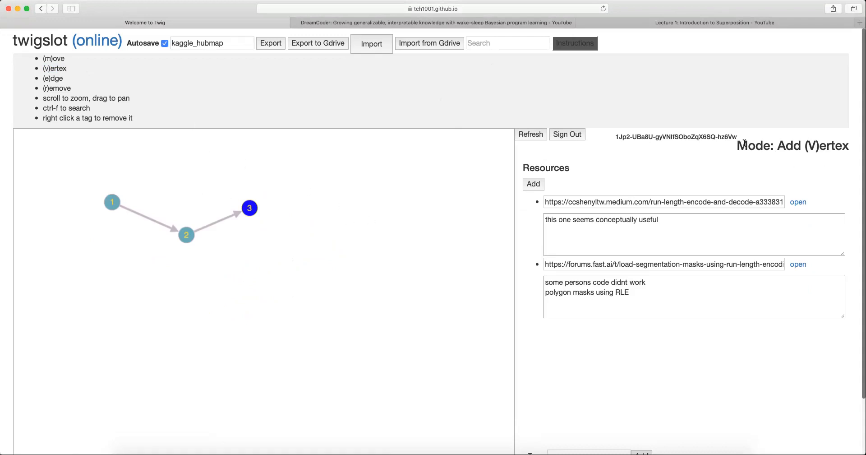
{"action": "triple_click", "coordinate": [843, 151]}
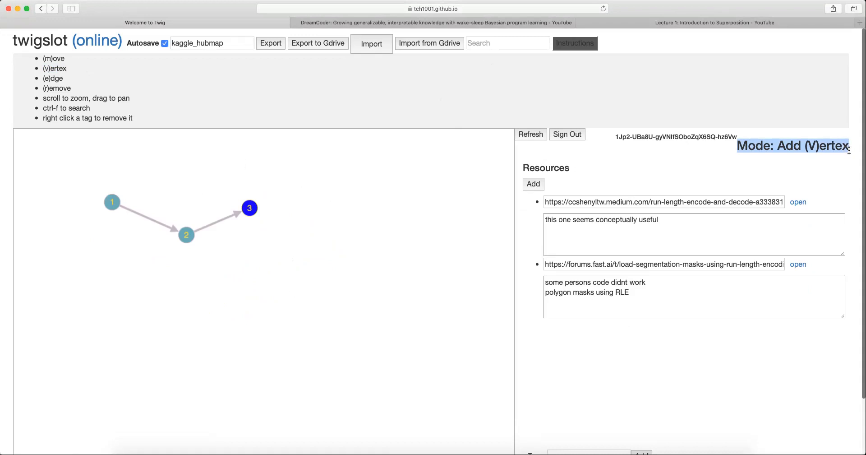
{"action": "left_click", "coordinate": [848, 150]}
{"action": "left_click", "coordinate": [172, 322]}
{"action": "left_click", "coordinate": [265, 261]}
{"action": "left_click", "coordinate": [289, 322]}
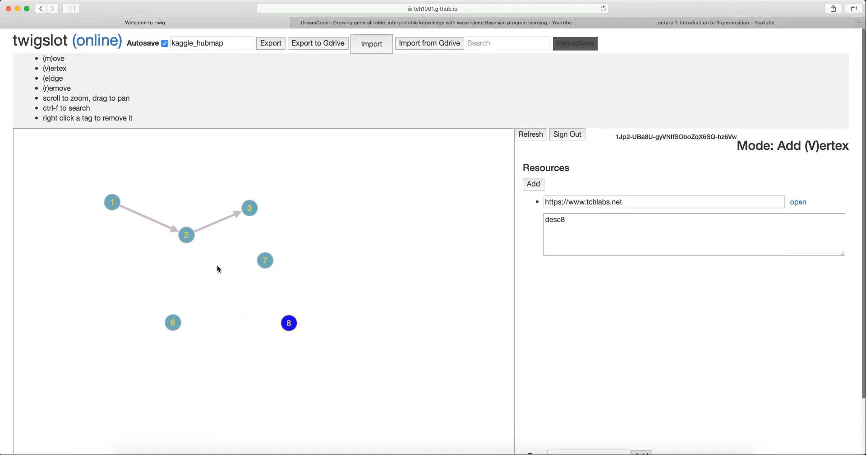
Step: Hide the instructions and set the title of vertex 7 to "electromagnetism"
{"action": "left_click", "coordinate": [265, 261]}
{"action": "left_click", "coordinate": [262, 260]}
{"action": "scroll", "coordinate": [610, 256], "scroll_direction": "down", "scroll_amount": 2}
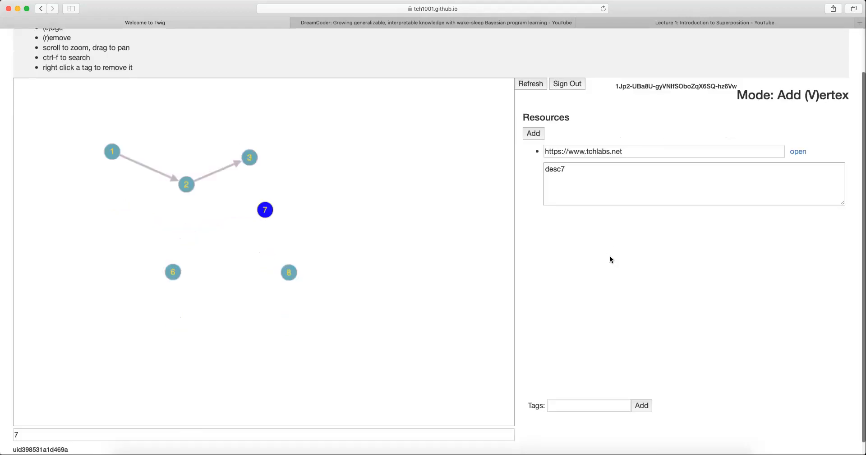
{"action": "scroll", "coordinate": [610, 259], "scroll_direction": "up", "scroll_amount": 2}
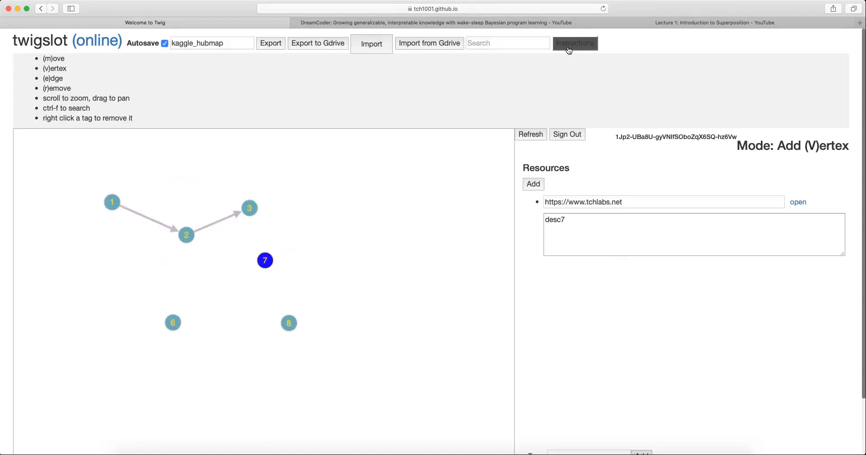
{"action": "left_click", "coordinate": [568, 47]}
{"action": "left_click", "coordinate": [83, 412]}
{"action": "left_click_drag", "start_coordinate": [28, 415], "coordinate": [4, 411]}
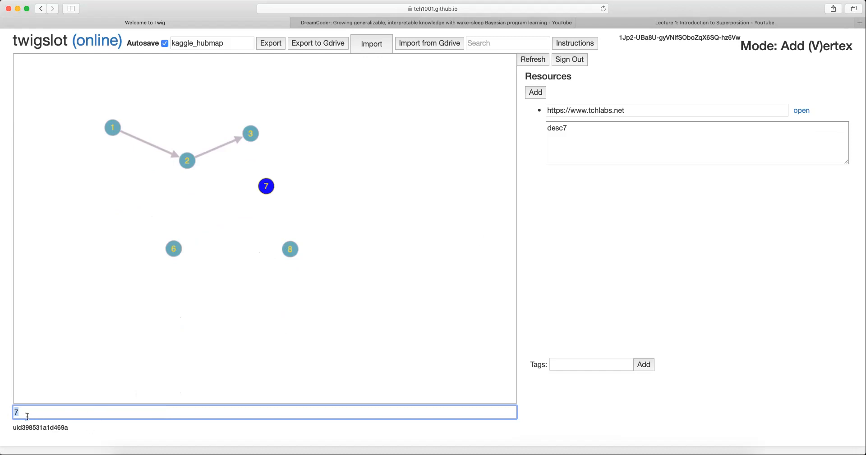
{"action": "type", "text": "e"}
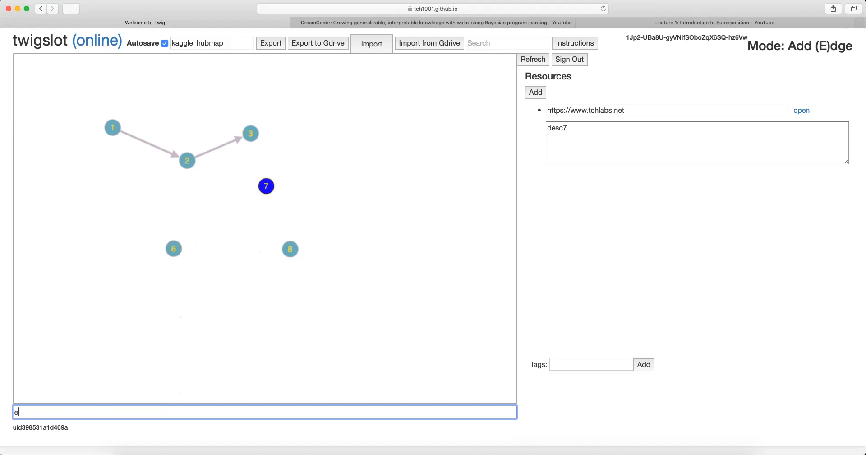
{"action": "type", "text": "lectromagnetism"}
{"action": "left_click", "coordinate": [694, 111]}
{"action": "left_click", "coordinate": [662, 189]}
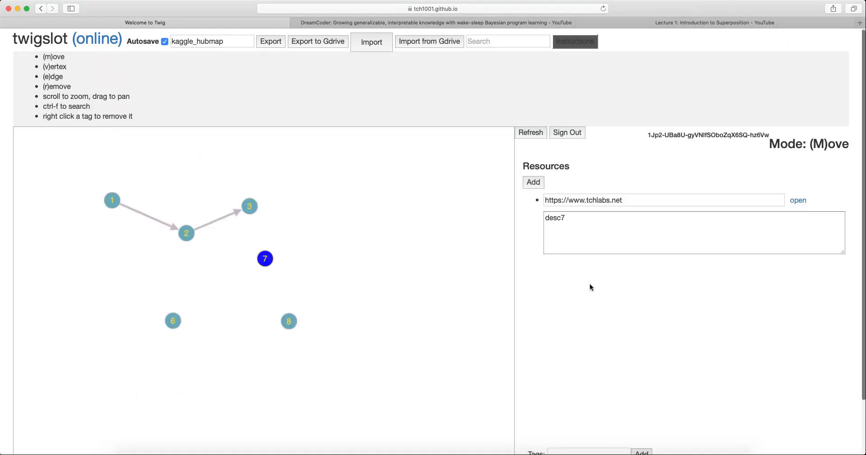
Step: Set the title of vertex 8 to "quantum electrodynamics"
{"action": "scroll", "coordinate": [588, 283], "scroll_direction": "down", "scroll_amount": 3}
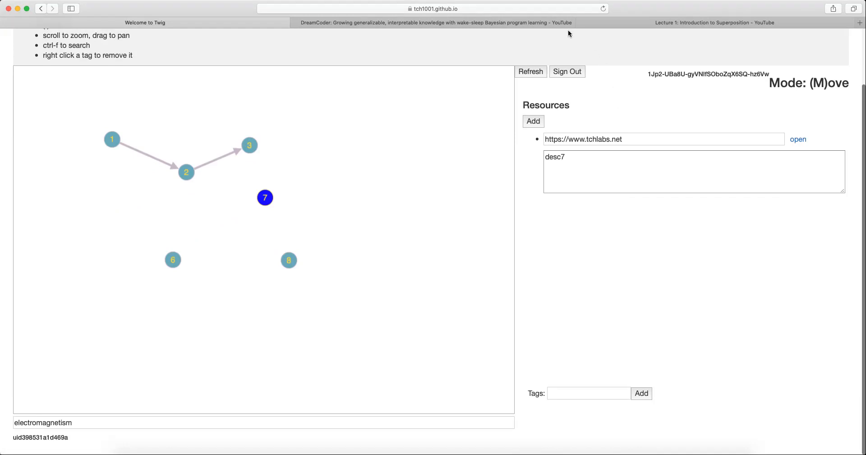
{"action": "scroll", "coordinate": [572, 47], "scroll_direction": "up", "scroll_amount": 3}
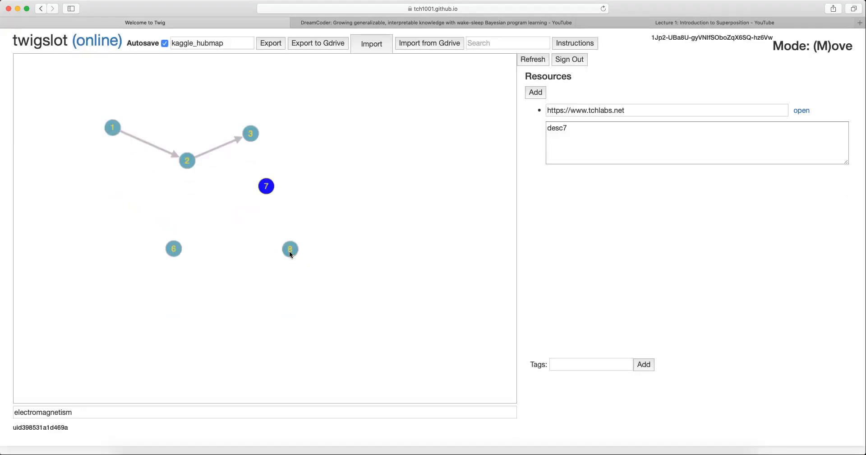
{"action": "left_click", "coordinate": [290, 249]}
{"action": "left_click", "coordinate": [186, 408]}
{"action": "key", "text": "BackSpace"}
{"action": "type", "text": "qu"}
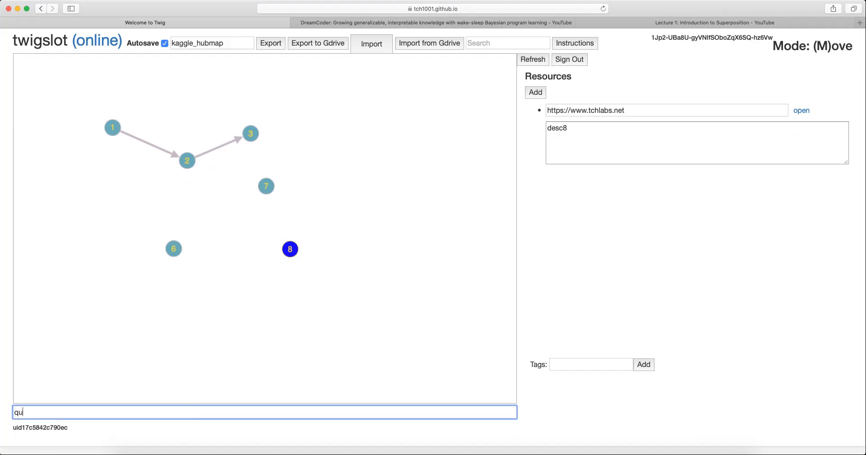
{"action": "type", "text": "antum electrodynami"}
Step: Move vertices 7 and 8 apart so that they lie side by side at the same height
{"action": "left_click_drag", "start_coordinate": [291, 249], "coordinate": [337, 202]}
{"action": "left_click_drag", "start_coordinate": [264, 186], "coordinate": [252, 202]}
{"action": "left_click", "coordinate": [337, 202]}
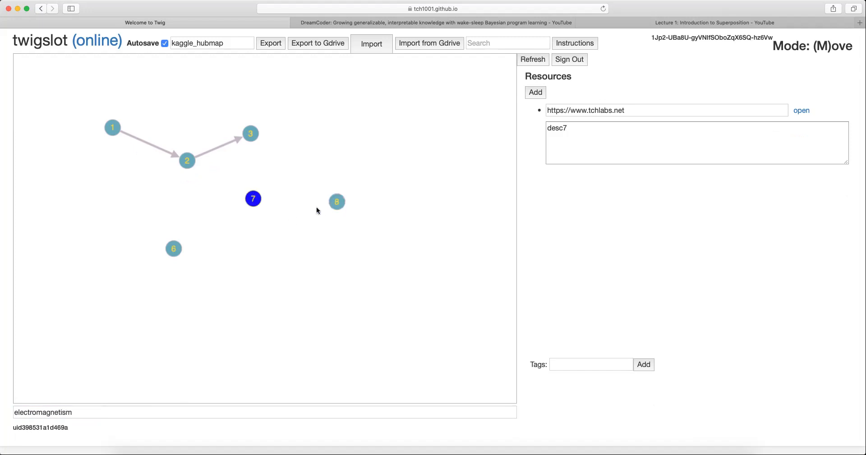
{"action": "left_click", "coordinate": [337, 208]}
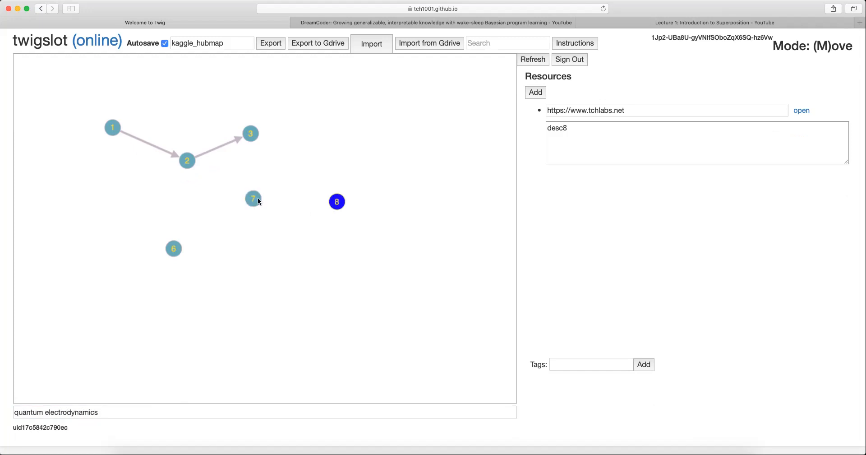
{"action": "left_click_drag", "start_coordinate": [253, 198], "coordinate": [250, 203]}
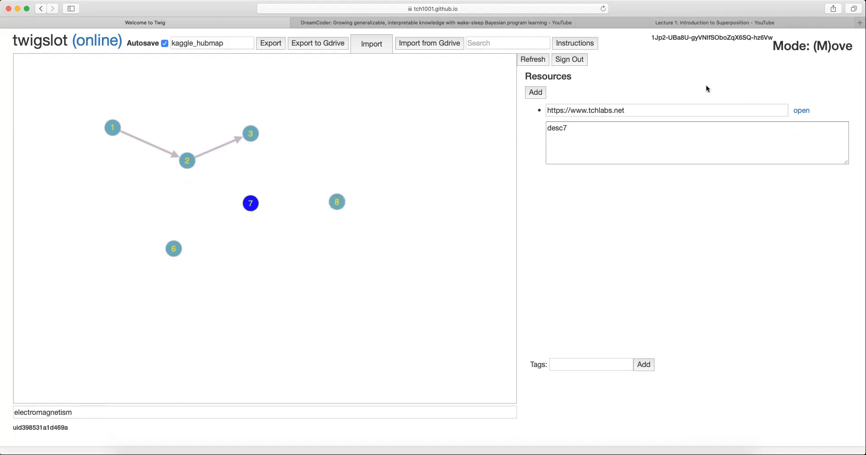
Step: Show the instructions, switch to Add Edge mode and connect vertex 7 to vertex 8
{"action": "left_click", "coordinate": [564, 45]}
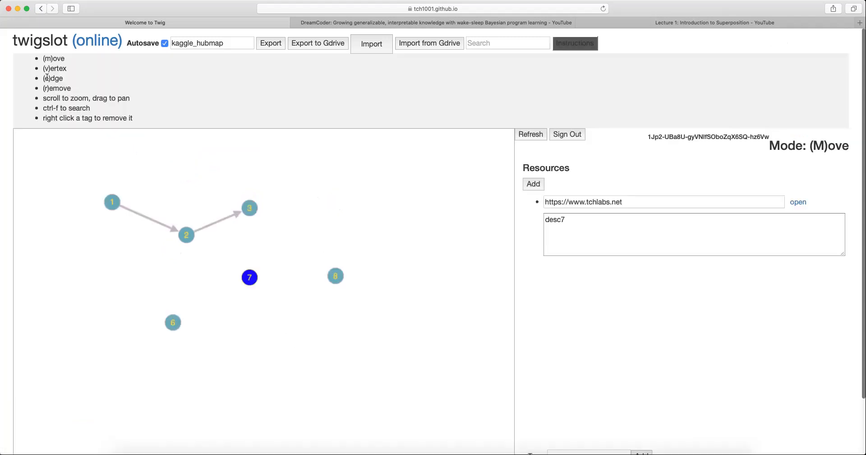
{"action": "left_click_drag", "start_coordinate": [43, 78], "coordinate": [103, 76]}
{"action": "left_click", "coordinate": [695, 314]}
{"action": "key", "text": "e"}
{"action": "left_click_drag", "start_coordinate": [744, 146], "coordinate": [847, 147]}
{"action": "left_click", "coordinate": [847, 147]}
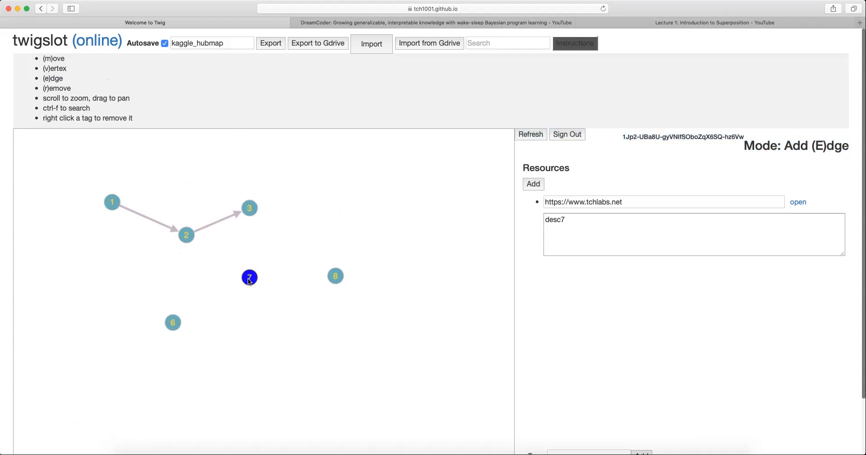
{"action": "left_click", "coordinate": [335, 276]}
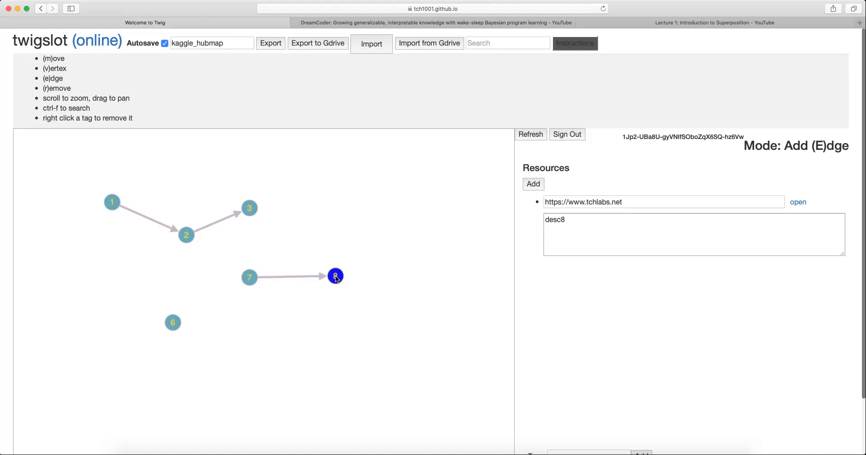
Step: Add a self-loop edge to vertex 6 and delete it again
{"action": "left_click", "coordinate": [171, 323]}
{"action": "left_click", "coordinate": [173, 324]}
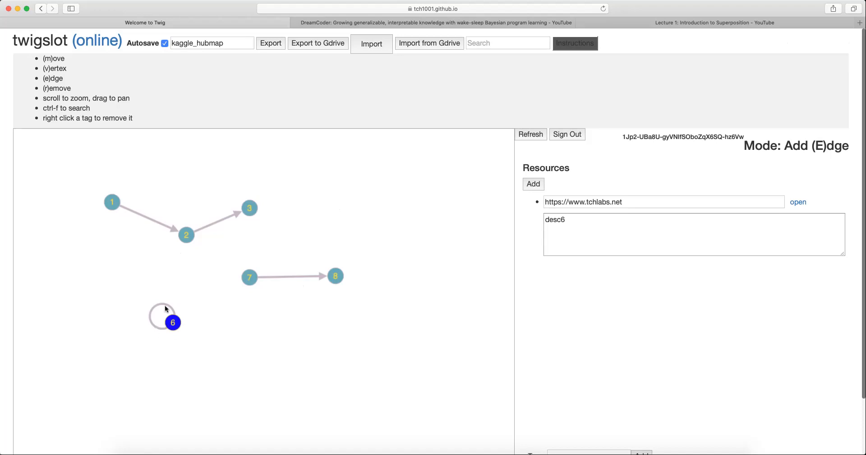
{"action": "key", "text": "r"}
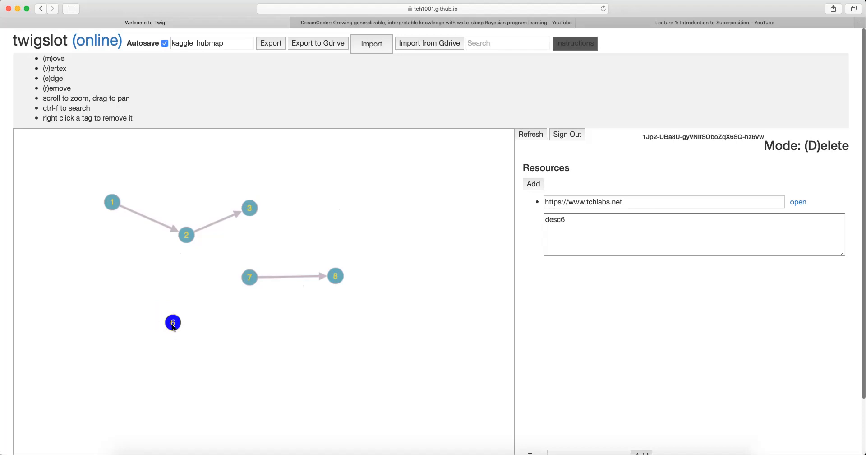
Step: Return to Add Edge mode and connect vertices 6 and 7 with edges in both directions
{"action": "key", "text": "e"}
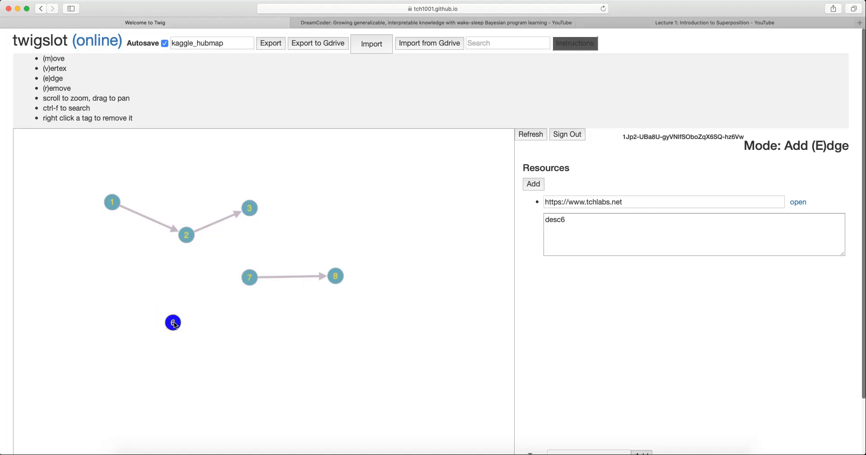
{"action": "left_click", "coordinate": [253, 280]}
{"action": "left_click", "coordinate": [179, 322]}
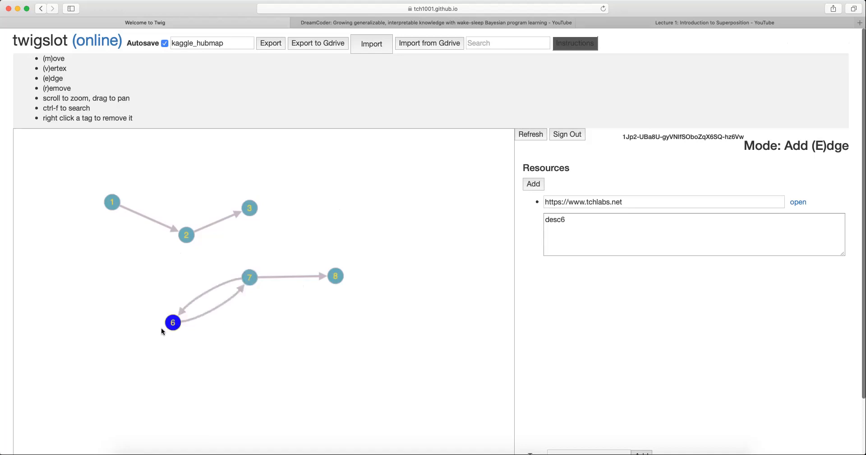
{"action": "scroll", "coordinate": [308, 322], "scroll_direction": "up", "scroll_amount": 2}
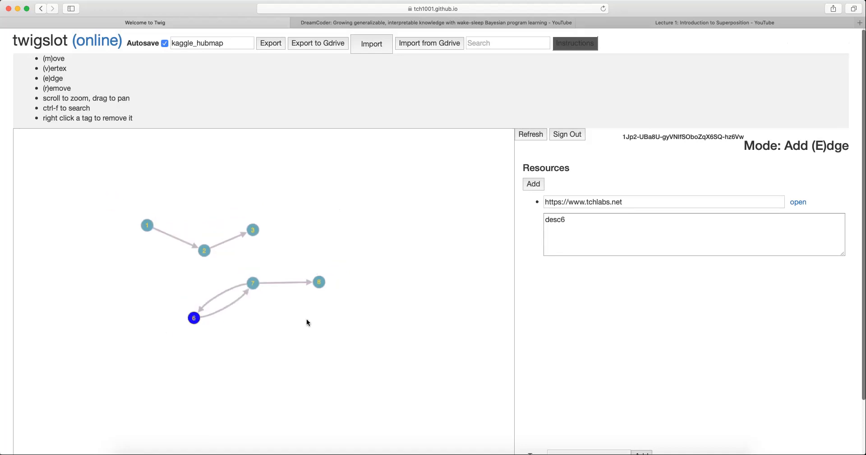
{"action": "scroll", "coordinate": [264, 303], "scroll_direction": "down", "scroll_amount": 2}
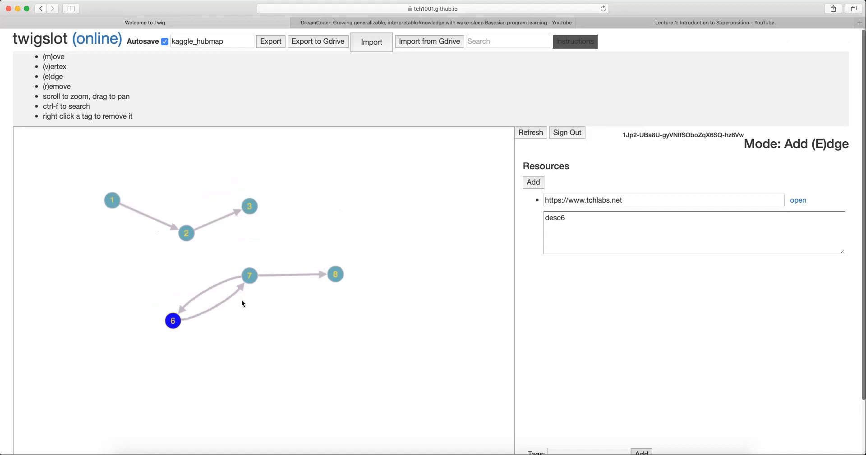
Step: Compare Delete and Move modes through the mode indicator, and show the resources of vertex 3
{"action": "key", "text": "d"}
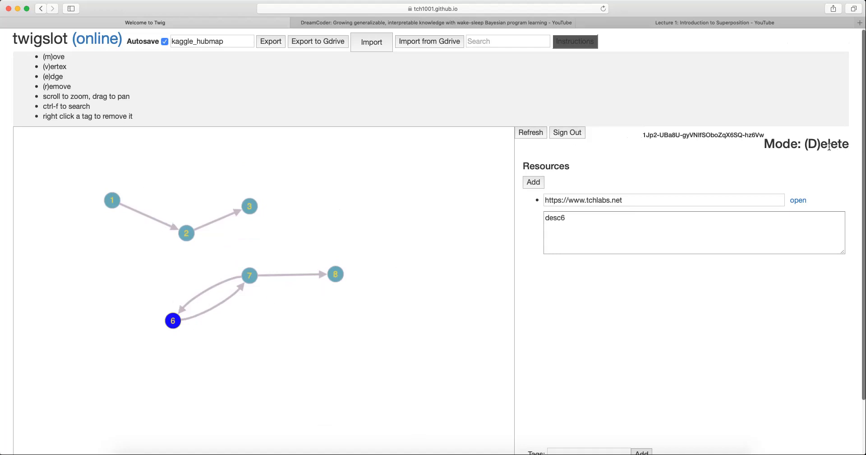
{"action": "left_click_drag", "start_coordinate": [849, 146], "coordinate": [766, 145]}
{"action": "left_click", "coordinate": [768, 144]}
{"action": "key", "text": "m"}
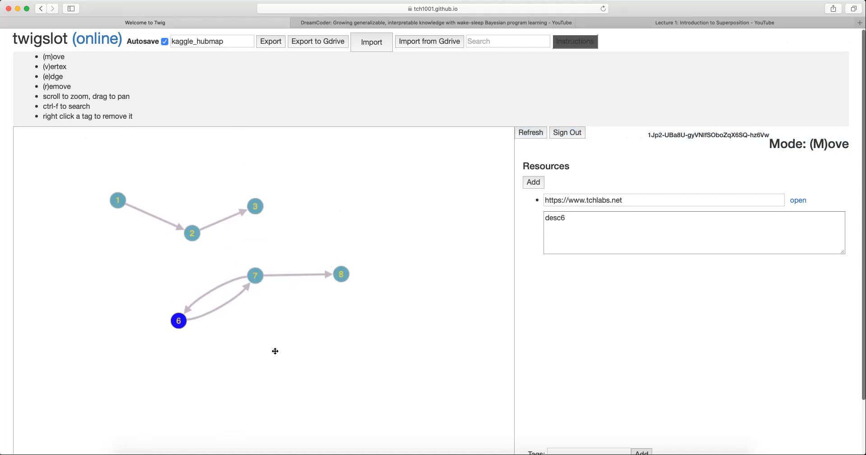
{"action": "key", "text": "d"}
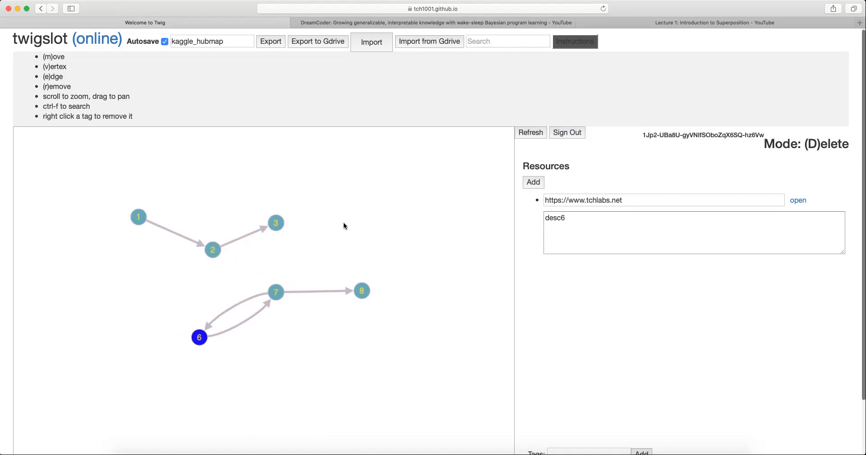
{"action": "left_click", "coordinate": [276, 223]}
{"action": "key", "text": "m"}
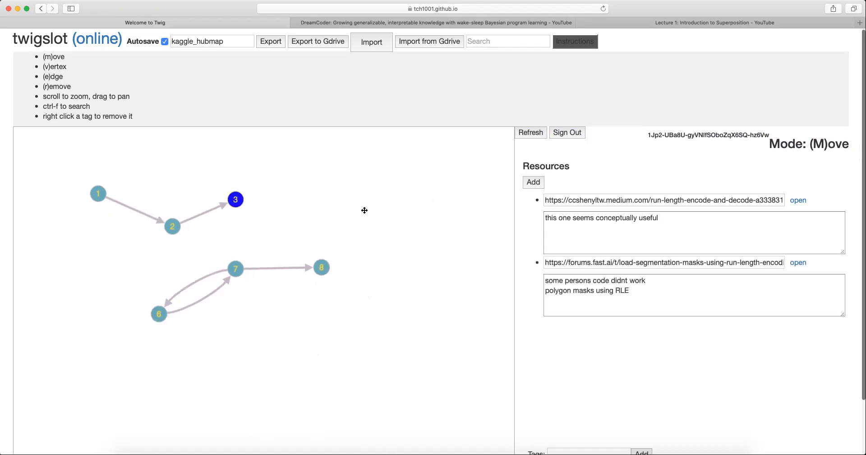
{"action": "left_click_drag", "start_coordinate": [318, 327], "coordinate": [330, 338]}
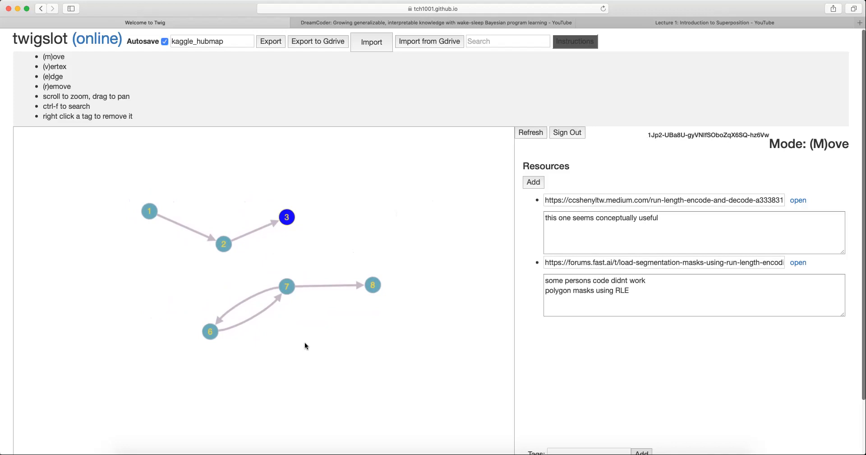
{"action": "triple_click", "coordinate": [777, 138]}
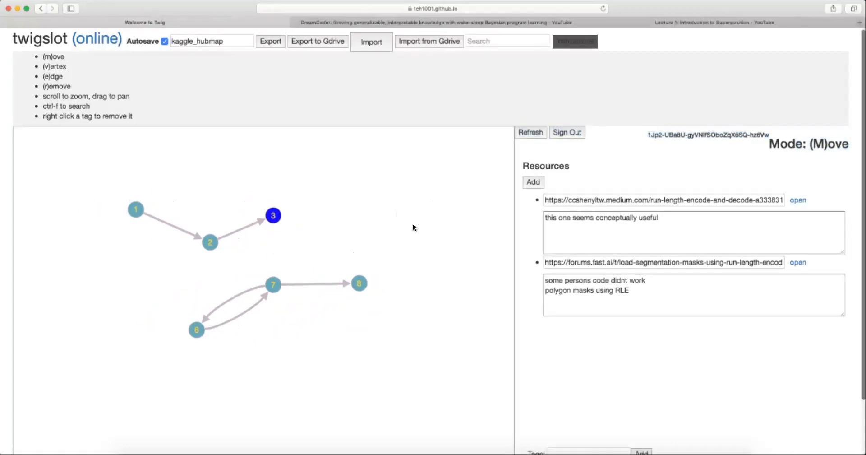
Step: In Delete mode, remove the edge from vertex 6 to vertex 7 and vertex 6 itself, and return to Move mode
{"action": "key", "text": "d"}
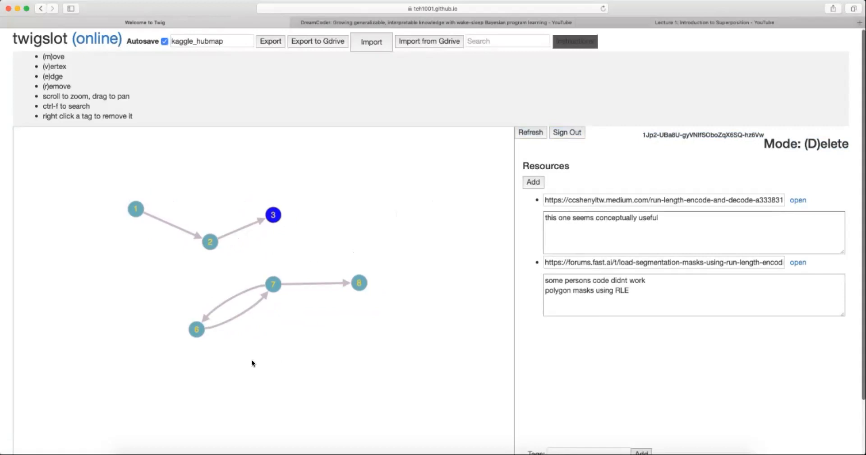
{"action": "left_click", "coordinate": [239, 314]}
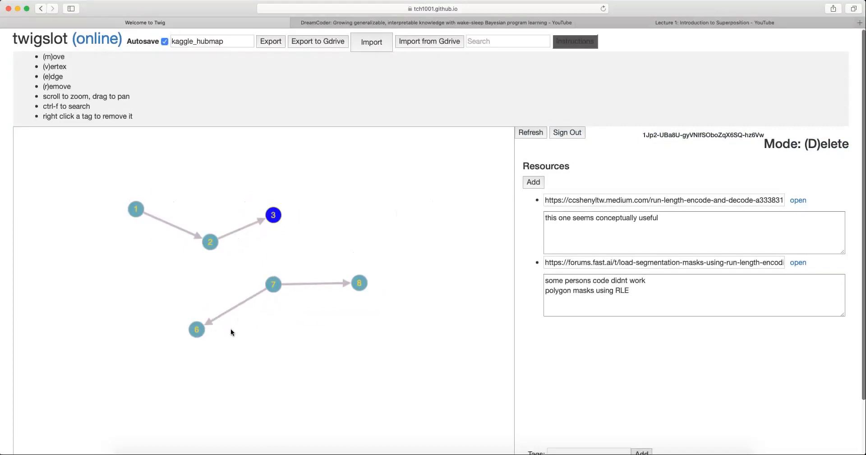
{"action": "left_click", "coordinate": [197, 329]}
{"action": "key", "text": "m"}
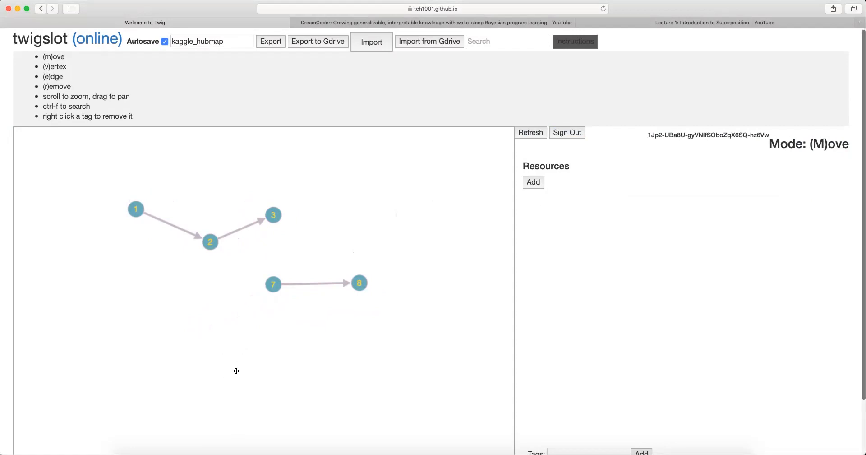
{"action": "left_click_drag", "start_coordinate": [236, 370], "coordinate": [230, 371]}
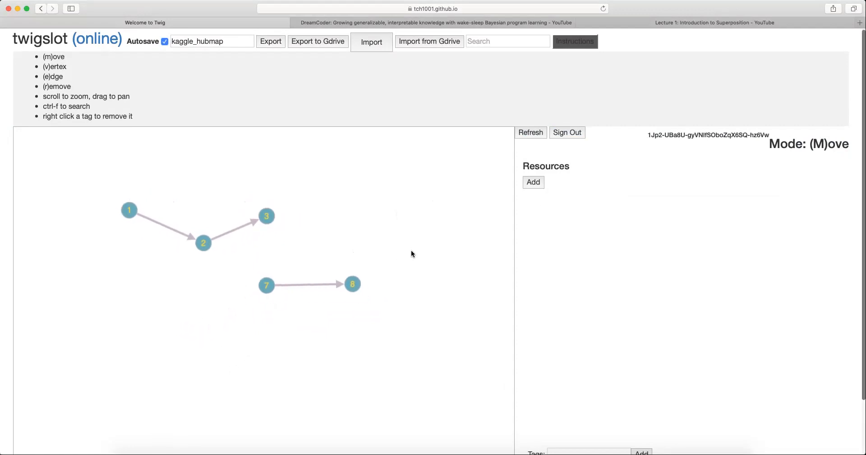
{"action": "left_click_drag", "start_coordinate": [412, 254], "coordinate": [410, 237]}
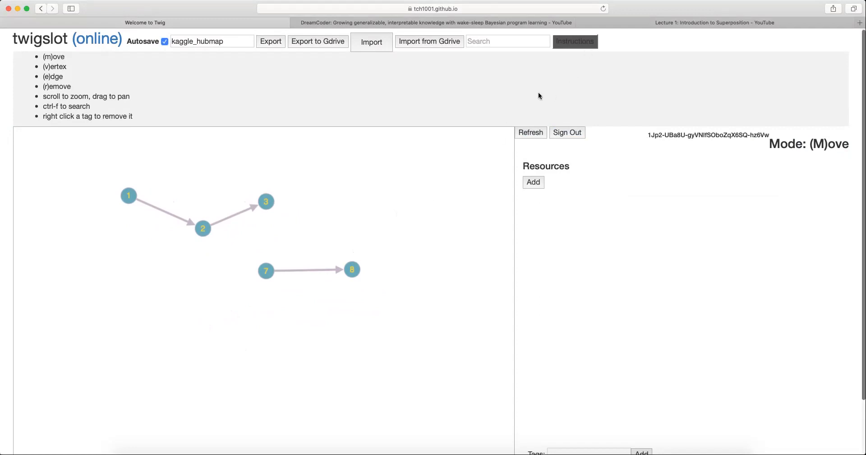
Step: Undo the deletions of vertex 6 and of its edge to vertex 7
{"action": "left_click", "coordinate": [351, 269]}
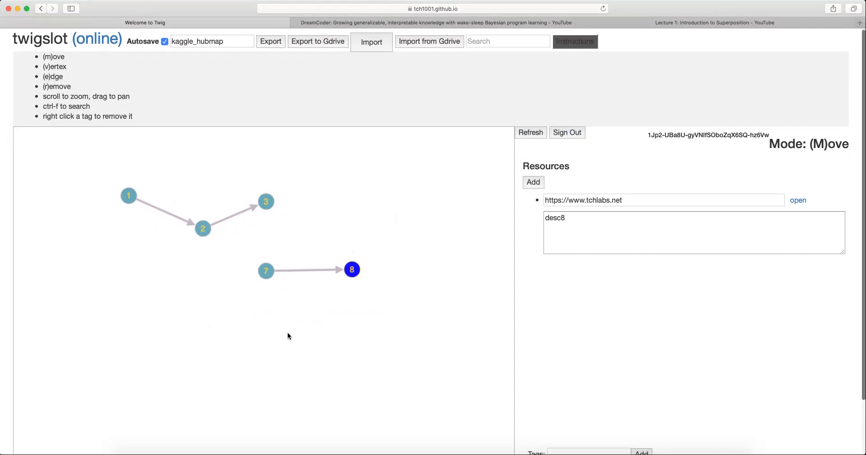
{"action": "left_click", "coordinate": [190, 316]}
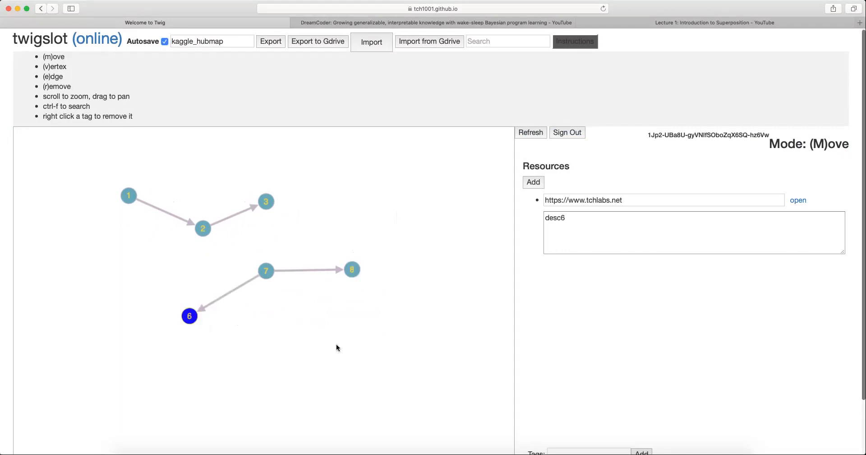
{"action": "key", "text": "ctrl+z"}
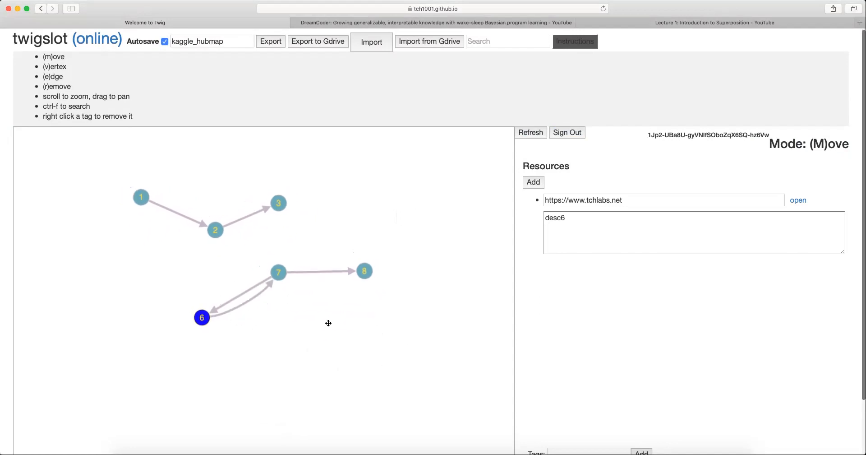
Step: Switch to Delete mode and remove the edge running from vertex 7 to vertex 6
{"action": "key", "text": "d"}
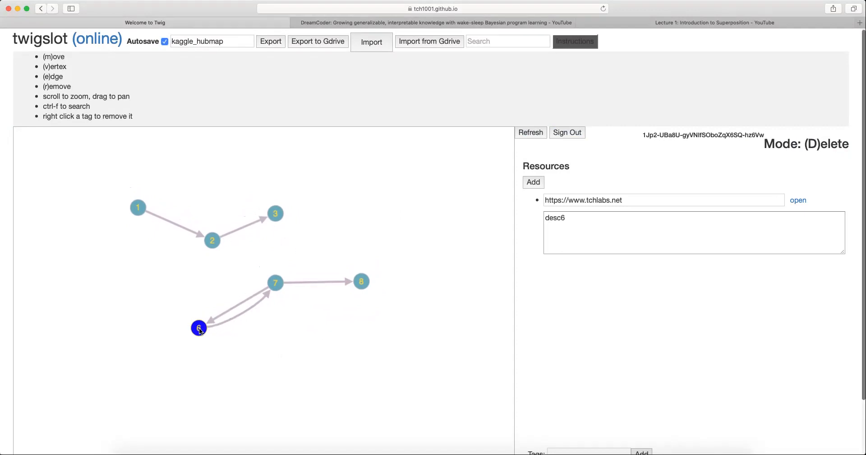
{"action": "left_click", "coordinate": [199, 328]}
{"action": "left_click", "coordinate": [237, 307]}
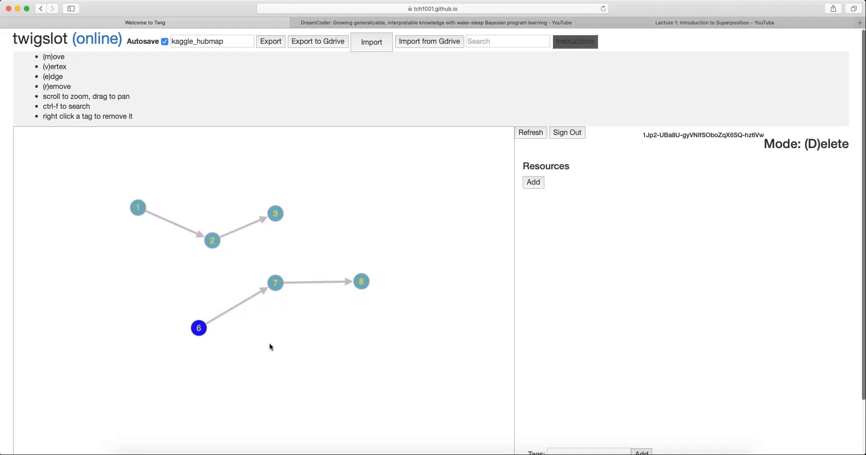
Step: Add a new vertex below vertex 7 and connect it with an edge pointing to vertex 7
{"action": "key", "text": "v"}
{"action": "left_click", "coordinate": [266, 343]}
{"action": "key", "text": "e"}
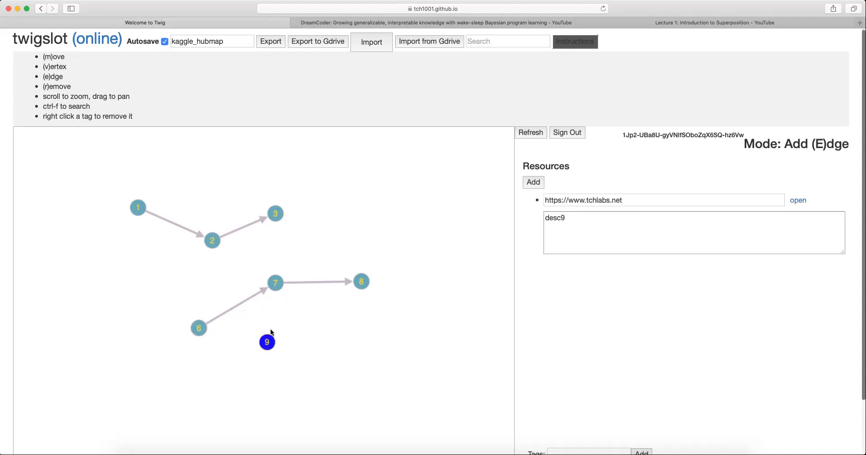
{"action": "left_click", "coordinate": [275, 282]}
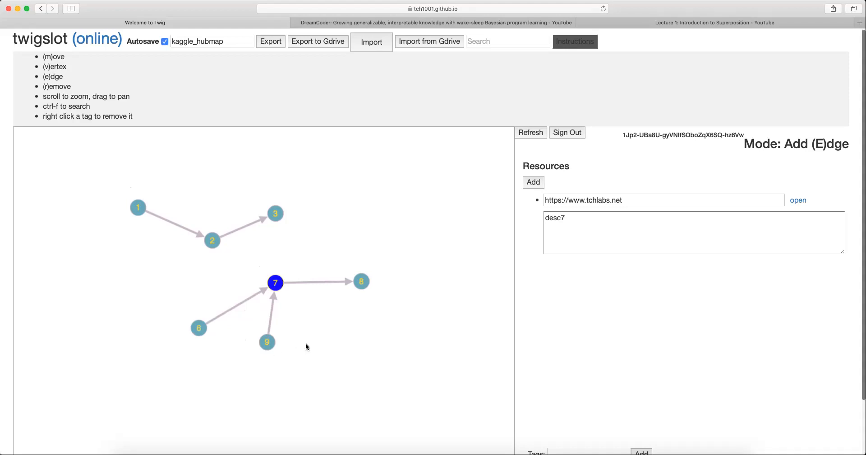
Step: Undo and redo the last graph edits, and delete vertices 6 and 9 with their edges
{"action": "key", "text": "ctrl+z"}
{"action": "key", "text": "ctrl+y"}
{"action": "key", "text": "r"}
{"action": "left_click", "coordinate": [268, 345]}
{"action": "key", "text": "m"}
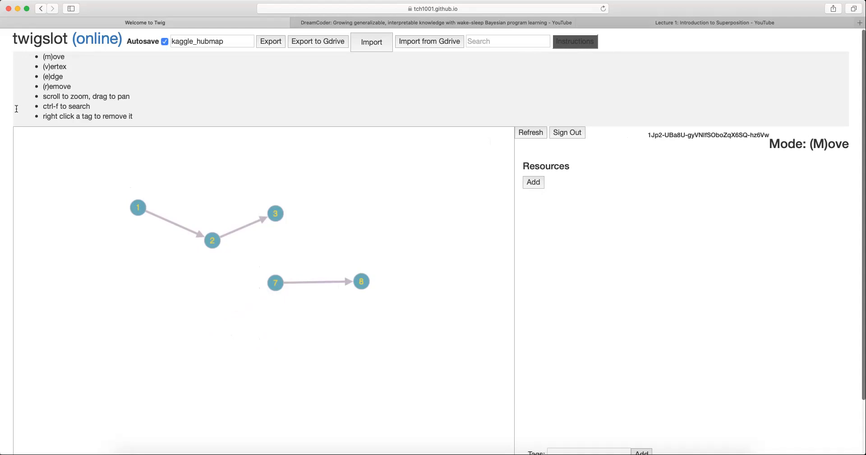
Step: Hide the instructions and check the titles of vertices 8 and 7
{"action": "left_click", "coordinate": [574, 41]}
{"action": "left_click", "coordinate": [362, 210]}
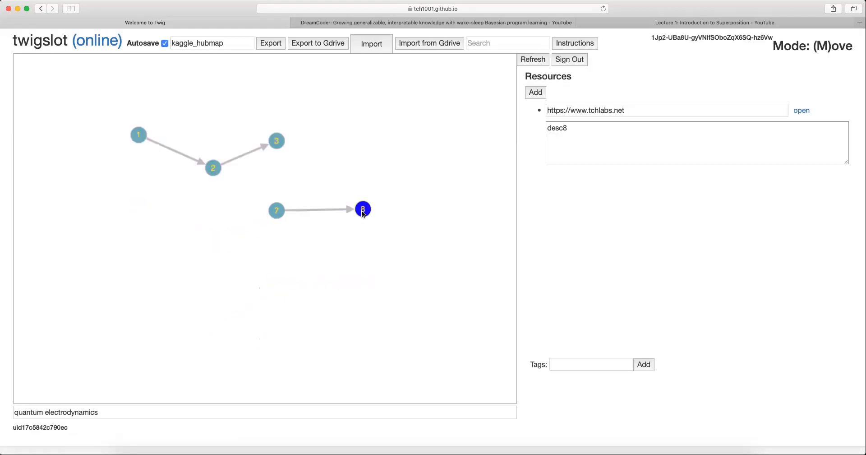
{"action": "left_click", "coordinate": [276, 210]}
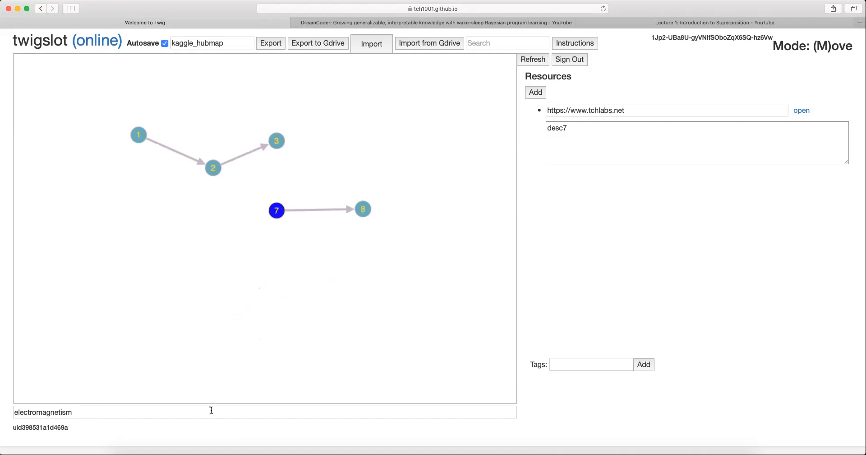
Step: Clear the placeholder URL from the resource of vertex 7
{"action": "triple_click", "coordinate": [669, 103]}
{"action": "type", "text": "w"}
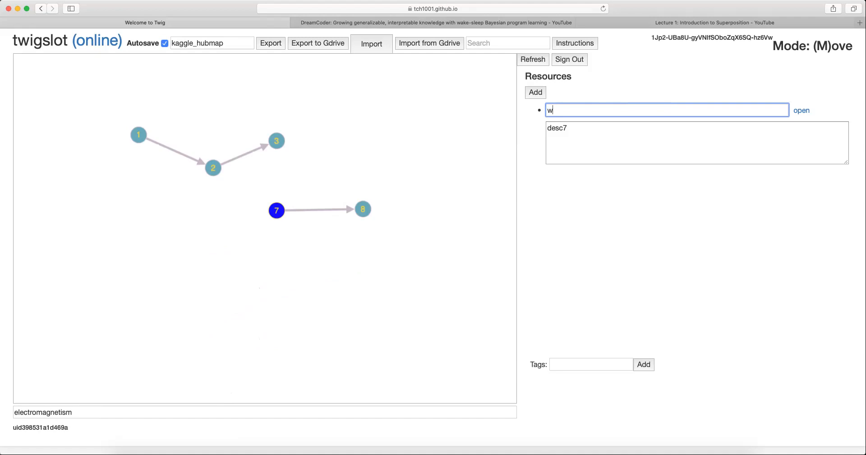
{"action": "type", "text": "iki"}
{"action": "key", "text": "BackSpace"}
{"action": "key", "text": "BackSpace"}
{"action": "key", "text": "BackSpace"}
{"action": "key", "text": "BackSpace"}
{"action": "type", "text": "w"}
{"action": "key", "text": "BackSpace"}
Step: Search the web in a new tab for "wiki electromagnetism", open the Wikipedia Electromagnetism article and select the page address
{"action": "key", "text": "super+t"}
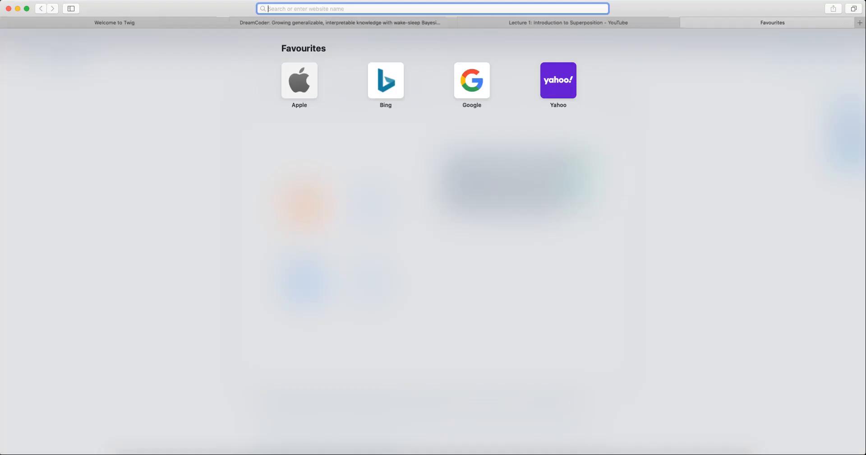
{"action": "type", "text": "wiki electromagnetism"}
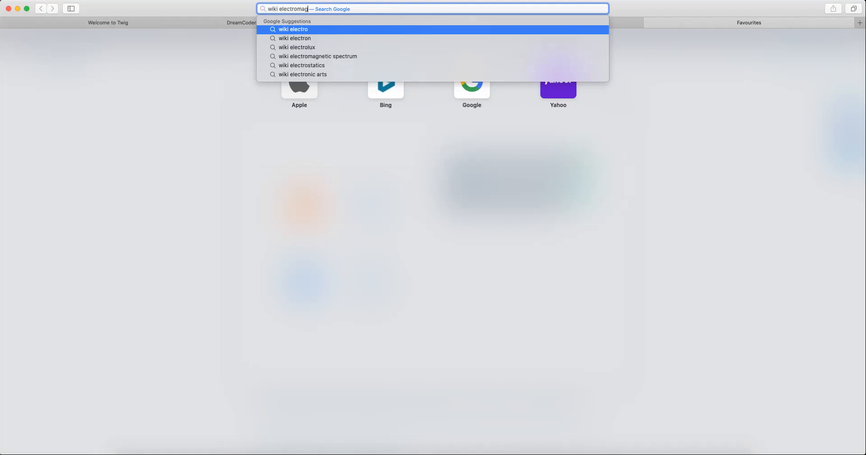
{"action": "key", "text": "Return"}
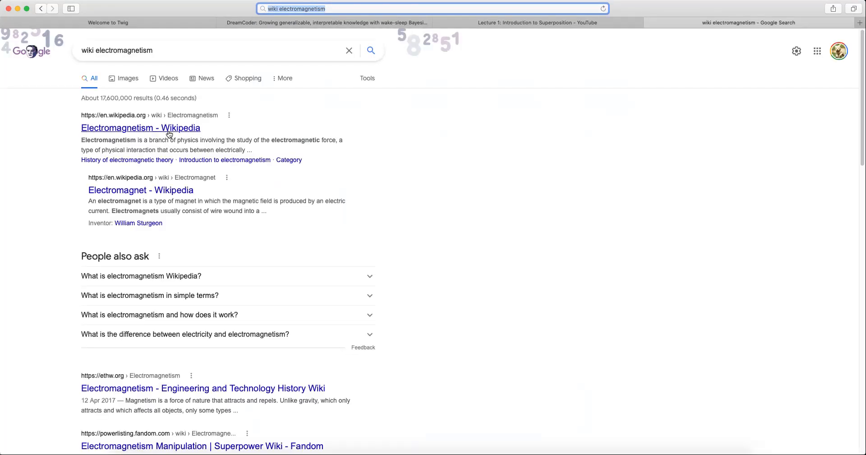
{"action": "left_click", "coordinate": [166, 134]}
{"action": "left_click", "coordinate": [440, 9]}
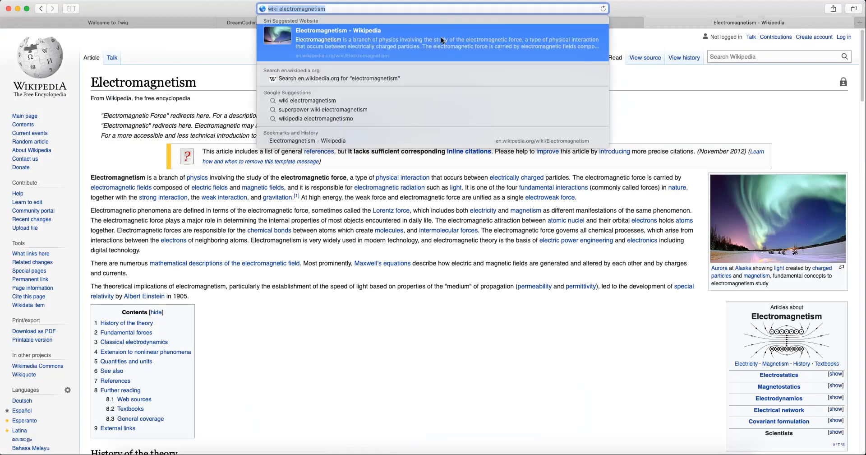
{"action": "left_click", "coordinate": [123, 25]}
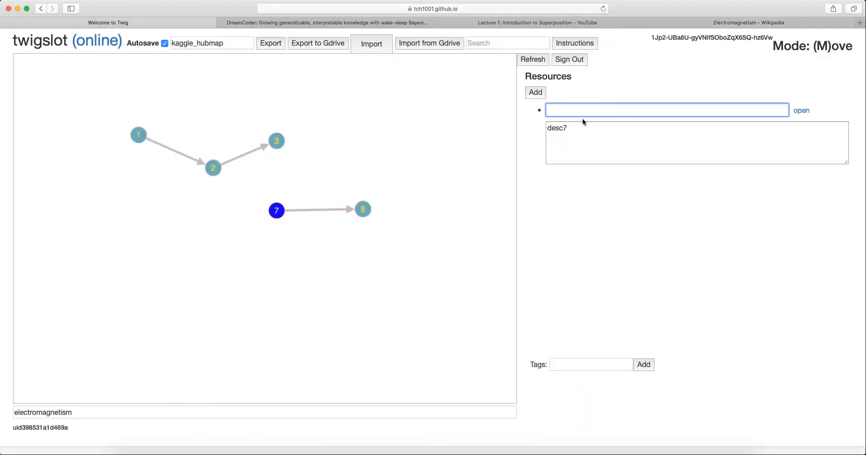
{"action": "type", "text": "wiki electromagnetism"}
{"action": "left_click", "coordinate": [606, 160]}
{"action": "key", "text": "super+a"}
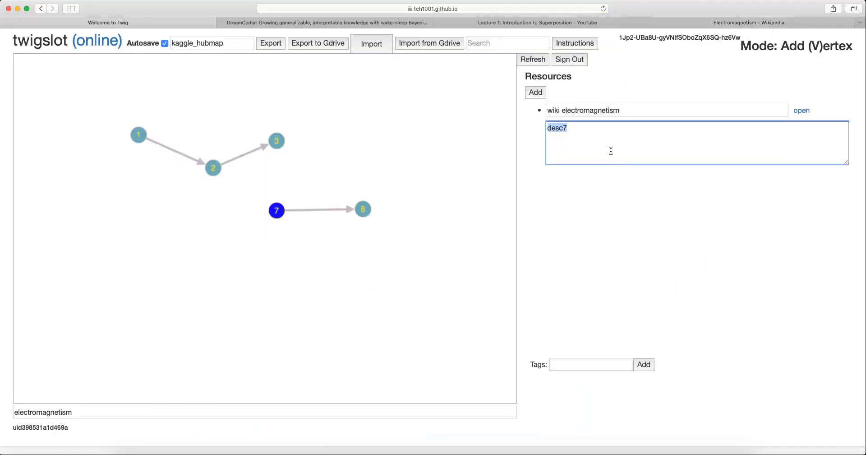
Step: Copy the address of the Wikipedia Electromagnetism article and use it as the URL of vertex 7's resource
{"action": "left_click", "coordinate": [748, 22]}
{"action": "left_click", "coordinate": [493, 10]}
{"action": "right_click", "coordinate": [396, 10]}
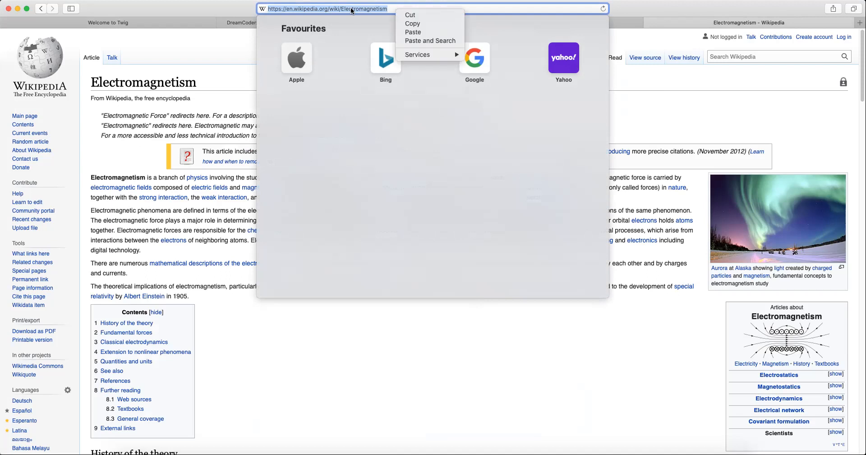
{"action": "left_click", "coordinate": [412, 24]}
{"action": "left_click", "coordinate": [125, 22]}
{"action": "double_click", "coordinate": [572, 110]}
{"action": "key", "text": "super+a"}
{"action": "key", "text": "super+v"}
Step: Replace the description of vertex 7's resource with "wiki intro to EM" and try out its link
{"action": "left_click", "coordinate": [652, 156]}
{"action": "key", "text": "super+a"}
{"action": "key", "text": "BackSpace"}
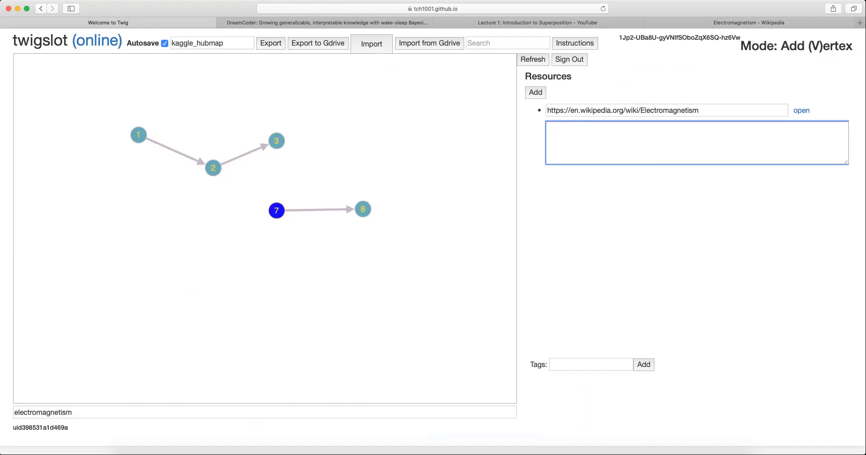
{"action": "type", "text": "wiki intro to EM"}
{"action": "left_click", "coordinate": [658, 193]}
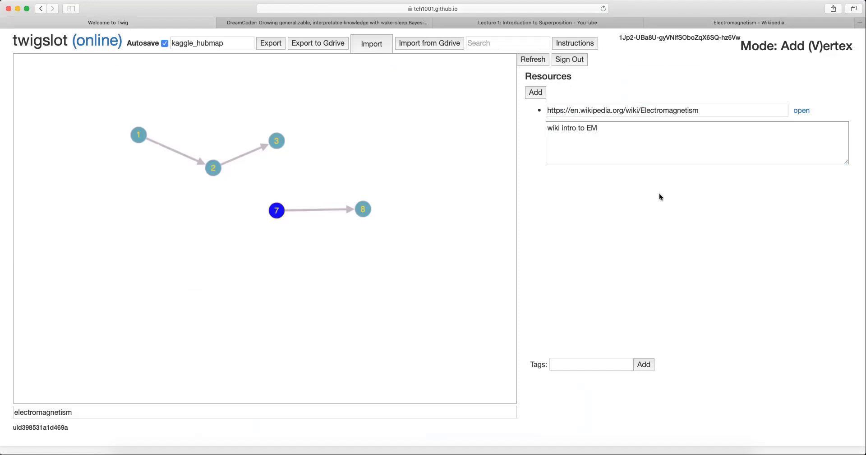
{"action": "left_click", "coordinate": [801, 112]}
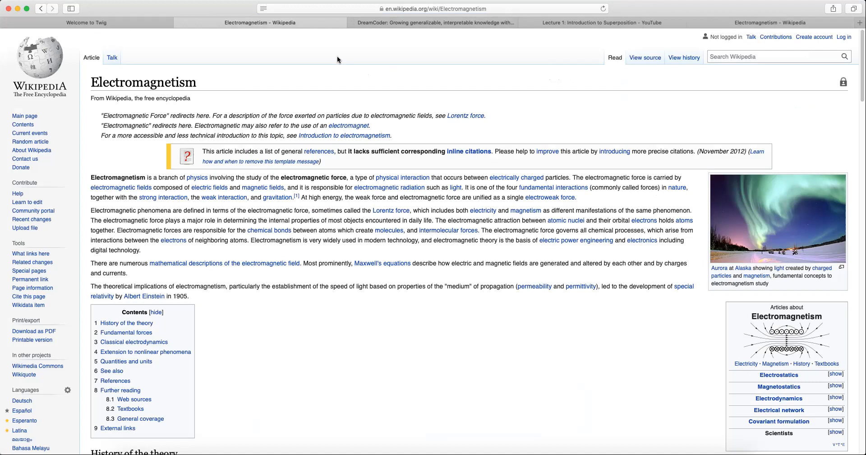
{"action": "key", "text": "super+w"}
Step: Add a blank second resource to vertex 7, leave both of its fields empty, and reload the vertex's resources
{"action": "left_click", "coordinate": [532, 94]}
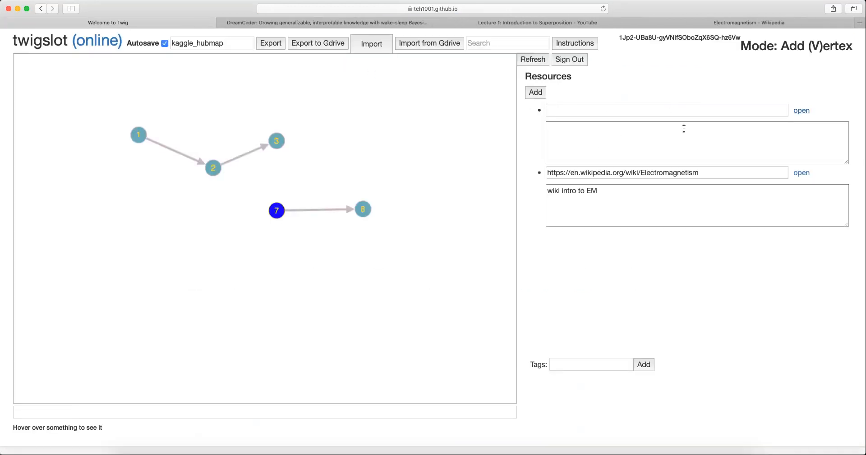
{"action": "left_click", "coordinate": [698, 133]}
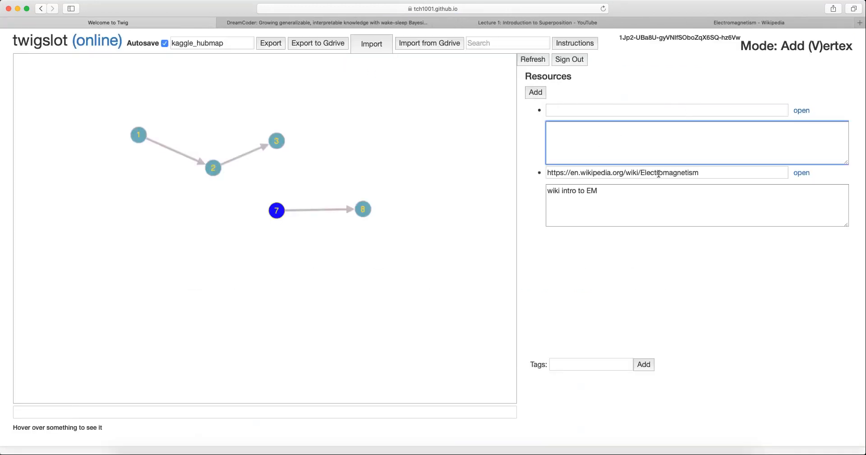
{"action": "left_click", "coordinate": [633, 111]}
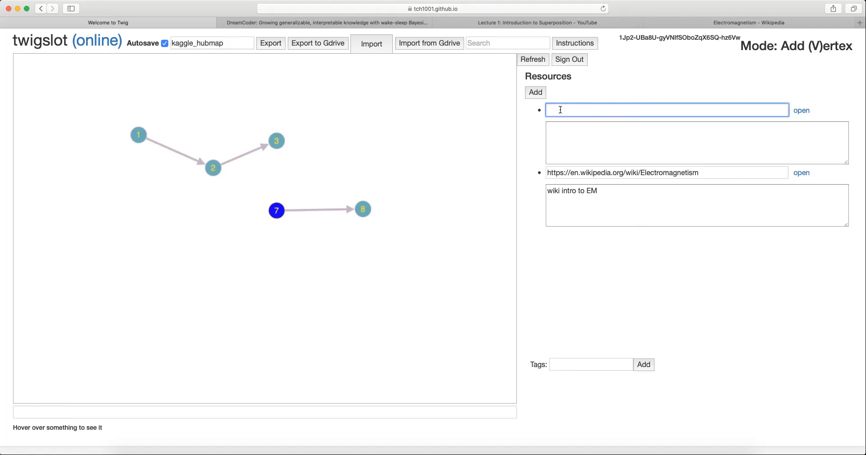
{"action": "left_click", "coordinate": [582, 154]}
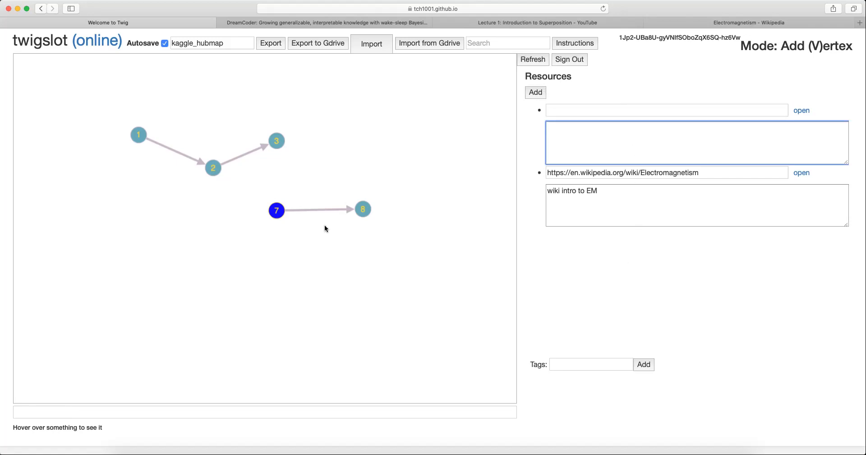
{"action": "left_click", "coordinate": [274, 210]}
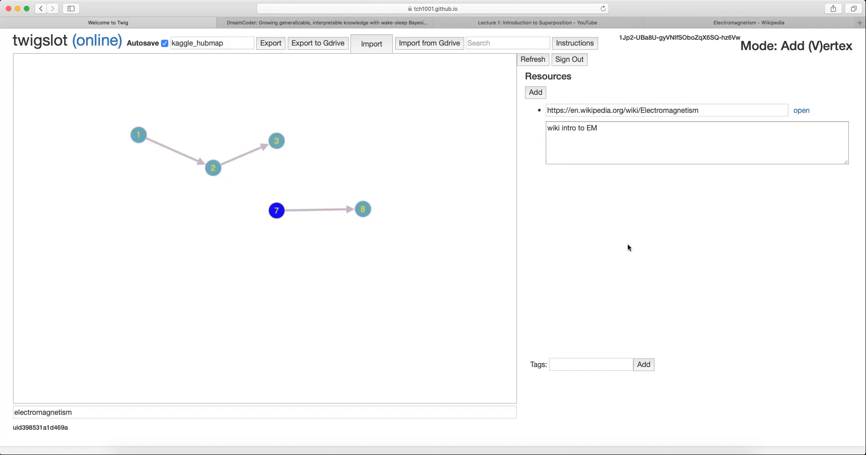
Step: Search the graph for "em" and for "intro", and open the matching electromagnetism resource
{"action": "left_click", "coordinate": [499, 47]}
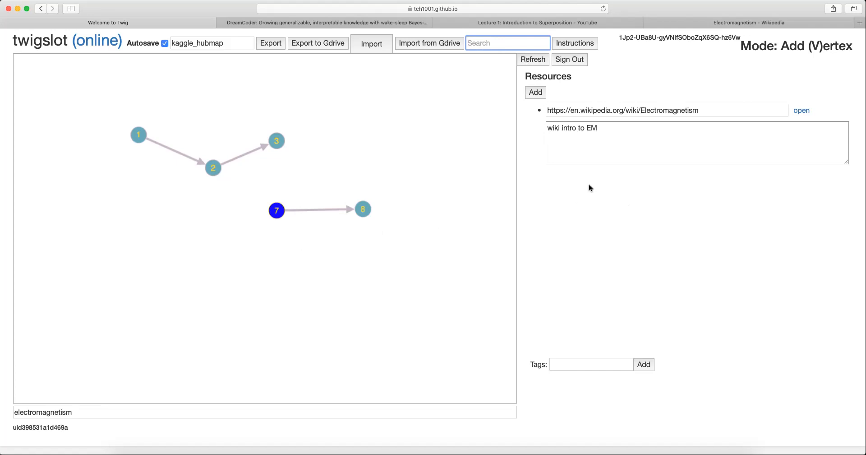
{"action": "type", "text": "em"}
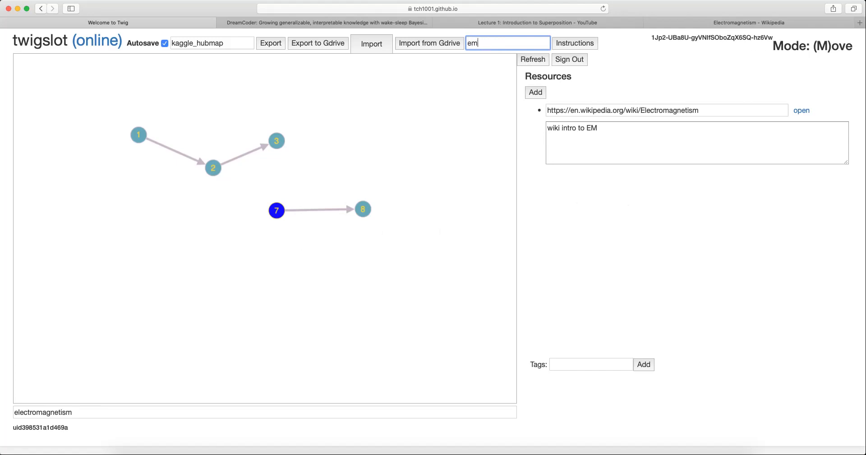
{"action": "key", "text": "BackSpace"}
{"action": "key", "text": "BackSpace"}
{"action": "type", "text": "intro"}
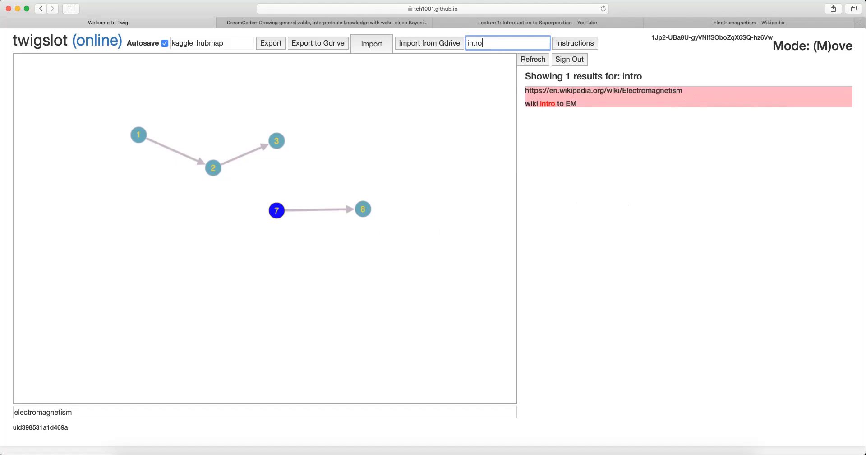
{"action": "double_click", "coordinate": [495, 44]}
{"action": "left_click", "coordinate": [587, 106]}
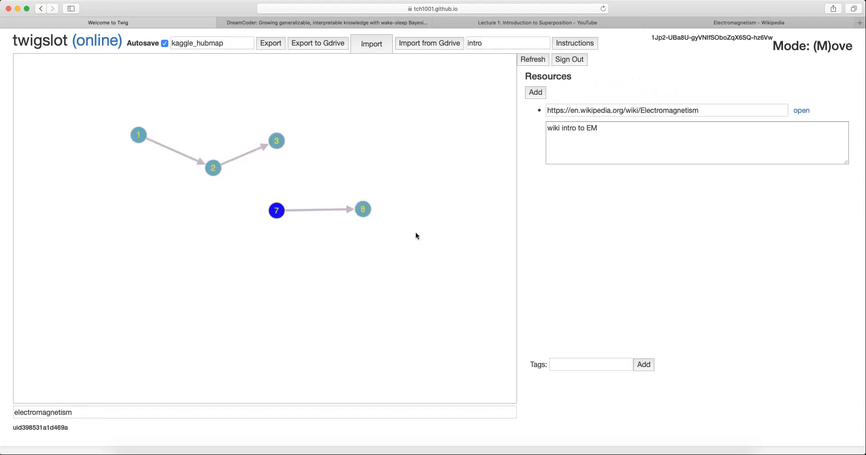
Step: View the resources of vertices 8 and 3, checking the first resource description of vertex 3
{"action": "left_click", "coordinate": [369, 211]}
{"action": "left_click", "coordinate": [273, 144]}
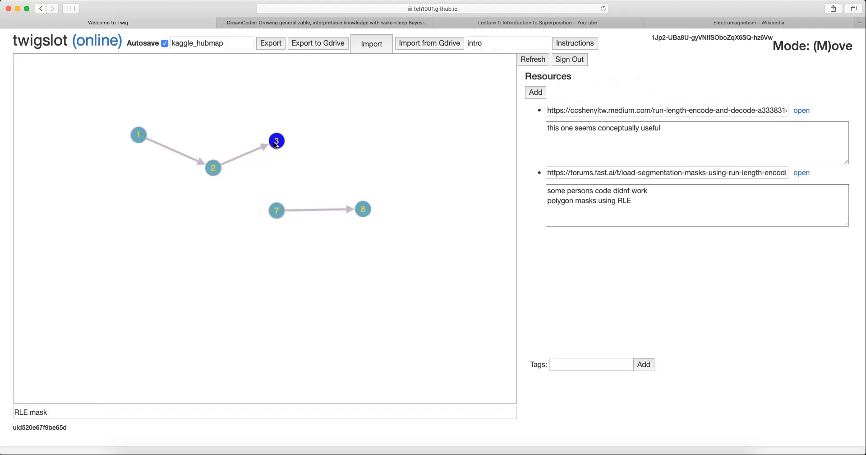
{"action": "left_click", "coordinate": [654, 130]}
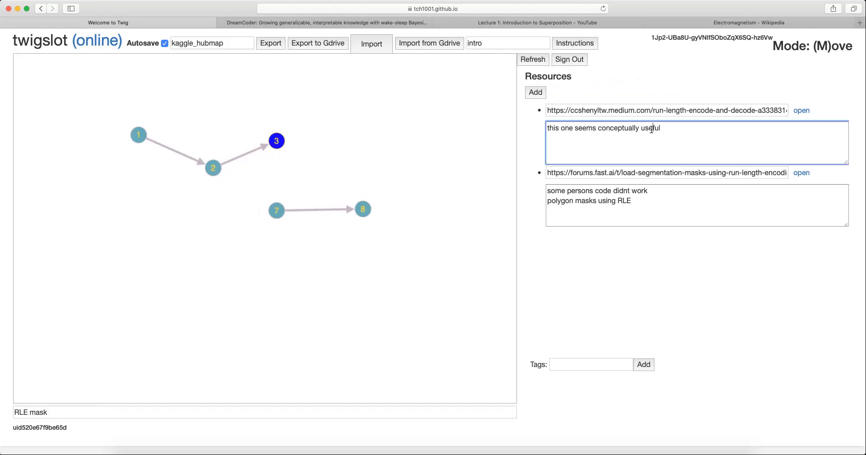
Step: Search the graph for "useful" and, with vertex 8 selected, jump to the matching run-length encoding resource
{"action": "left_click", "coordinate": [509, 42]}
{"action": "type", "text": "useful"}
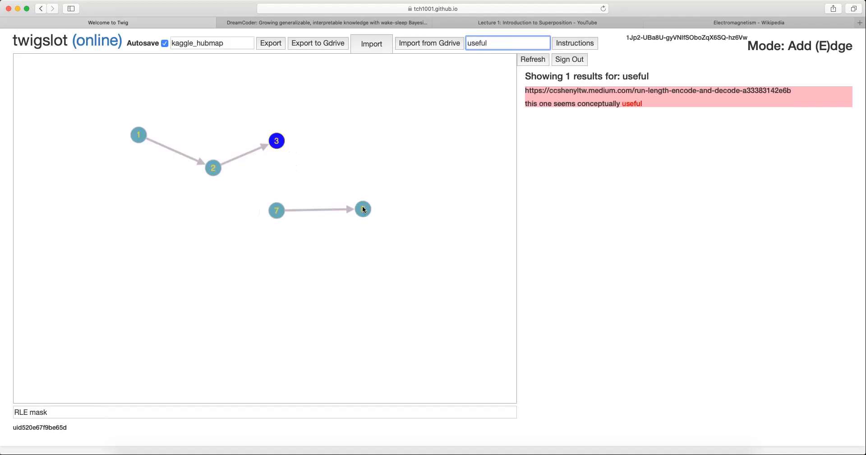
{"action": "left_click", "coordinate": [362, 207]}
{"action": "left_click", "coordinate": [488, 43]}
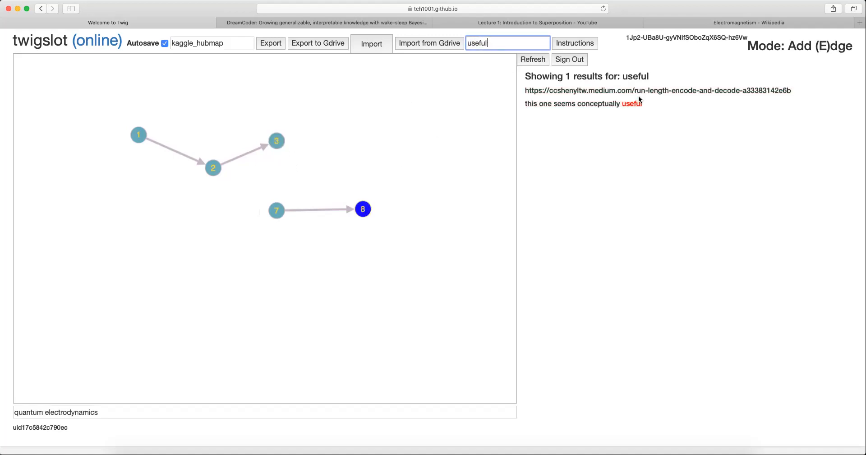
{"action": "left_click", "coordinate": [640, 97]}
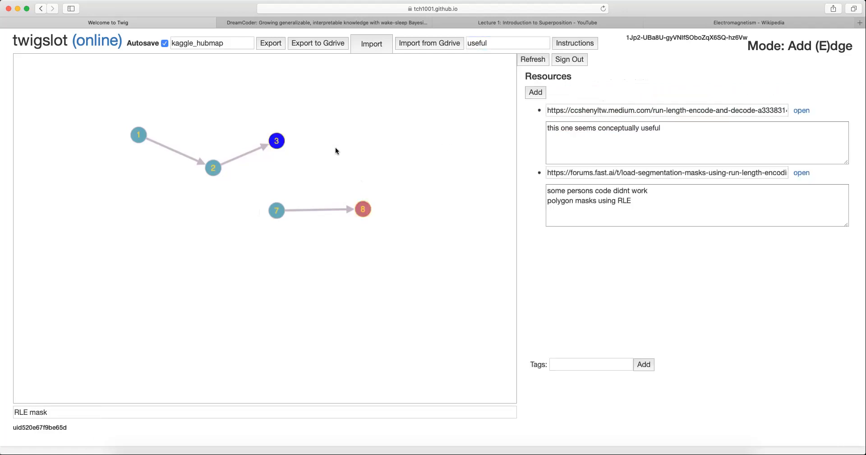
Step: Switch to Move mode and view the resource and tags of vertex 2
{"action": "key", "text": "m"}
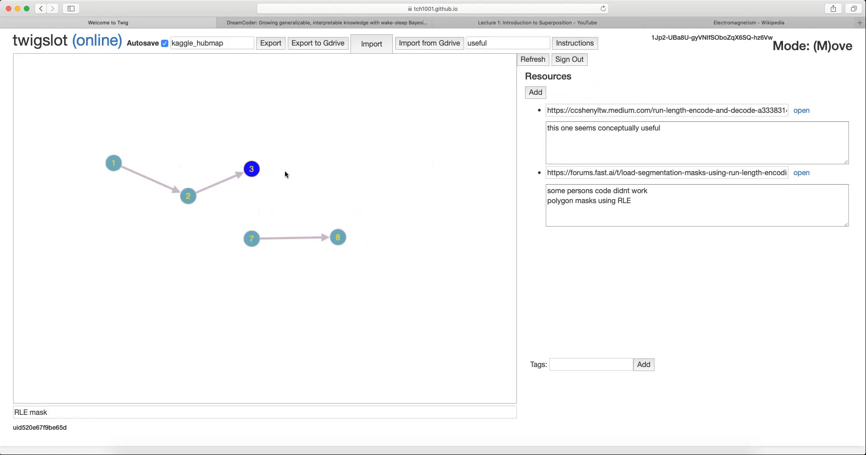
{"action": "left_click", "coordinate": [188, 196]}
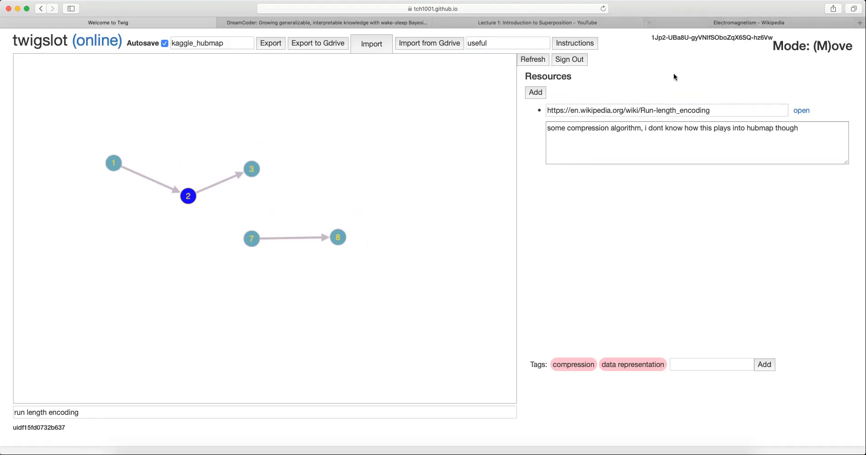
Step: Add a new vertex in the empty area above vertex 8 and select its placeholder resource URL
{"action": "key", "text": "v"}
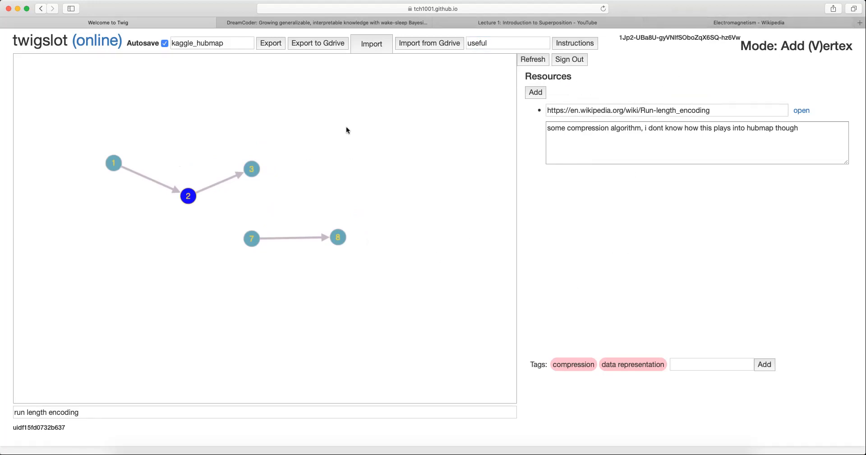
{"action": "left_click", "coordinate": [342, 141]}
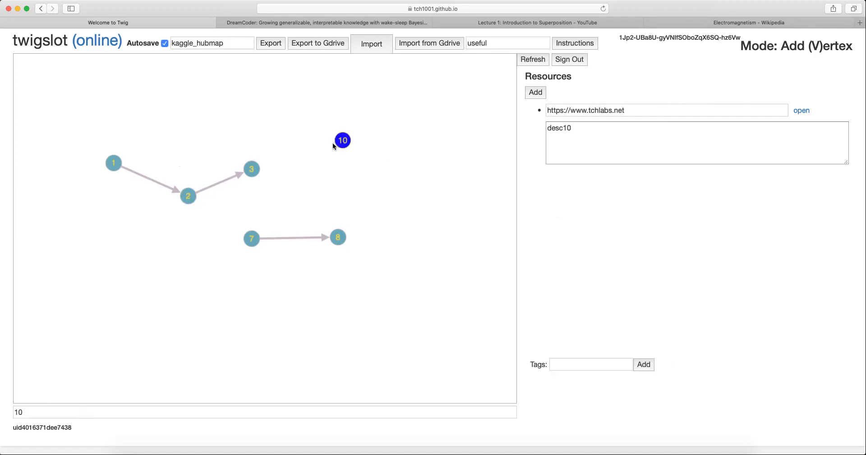
{"action": "left_click", "coordinate": [711, 111]}
{"action": "key", "text": "super+a"}
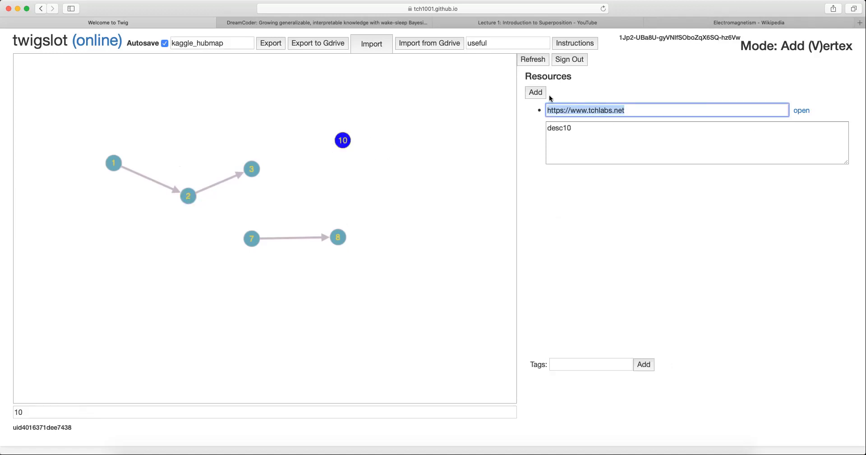
Step: Copy the address of the DreamCoder YouTube video and paste it over the new vertex's placeholder resource URL
{"action": "left_click", "coordinate": [347, 21]}
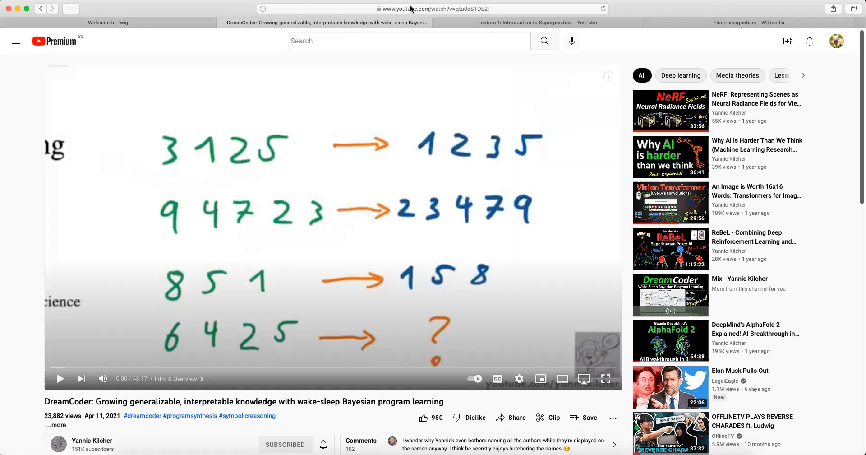
{"action": "left_click", "coordinate": [410, 8]}
{"action": "key", "text": "super+c"}
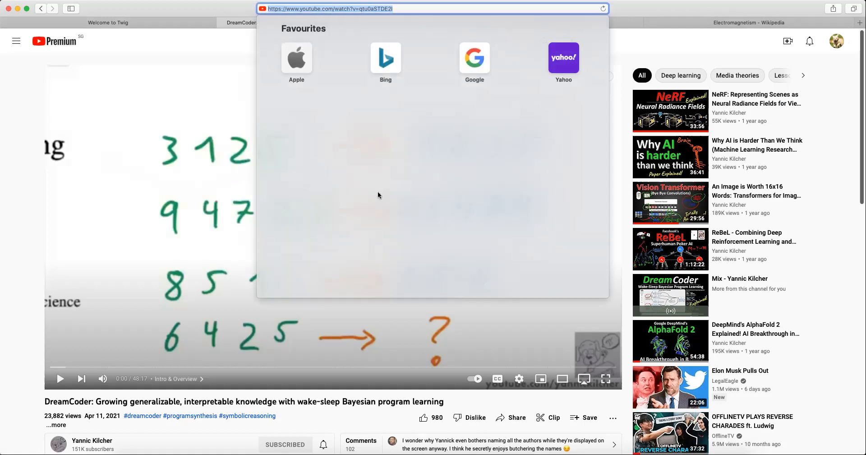
{"action": "left_click", "coordinate": [296, 391]}
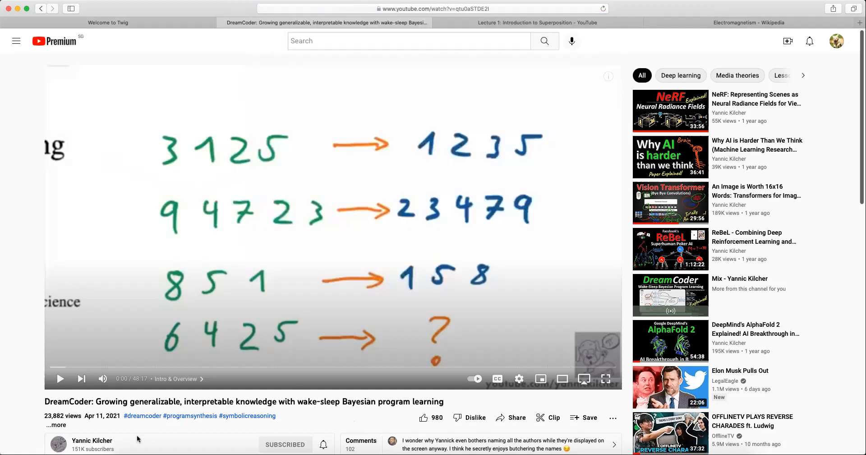
{"action": "left_click", "coordinate": [186, 25]}
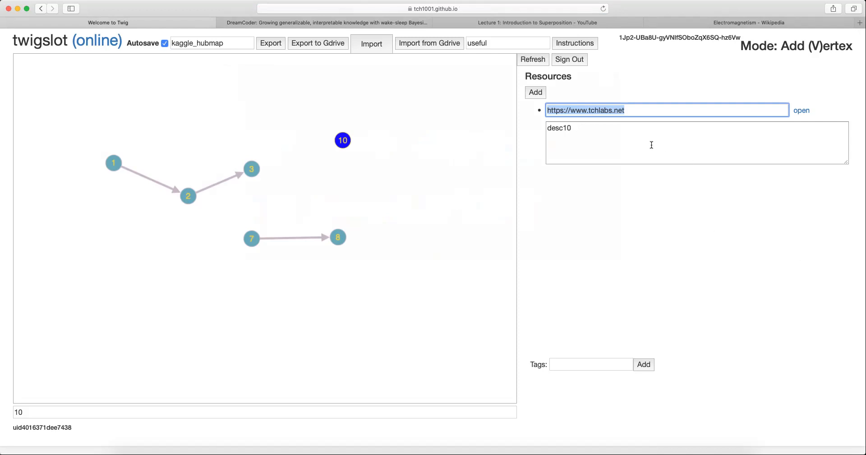
{"action": "key", "text": "super+v"}
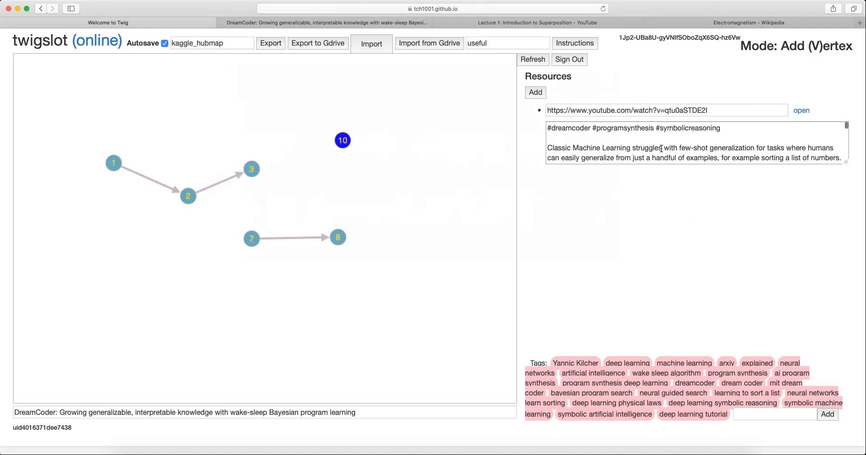
Step: Enlarge the description box of the YouTube resource and read through the imported video description to its end
{"action": "left_click", "coordinate": [680, 139]}
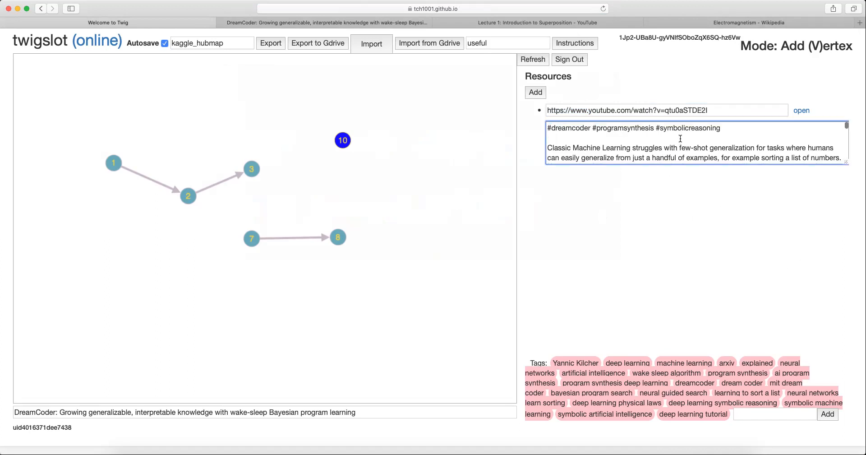
{"action": "scroll", "coordinate": [680, 140], "scroll_direction": "down", "scroll_amount": 5}
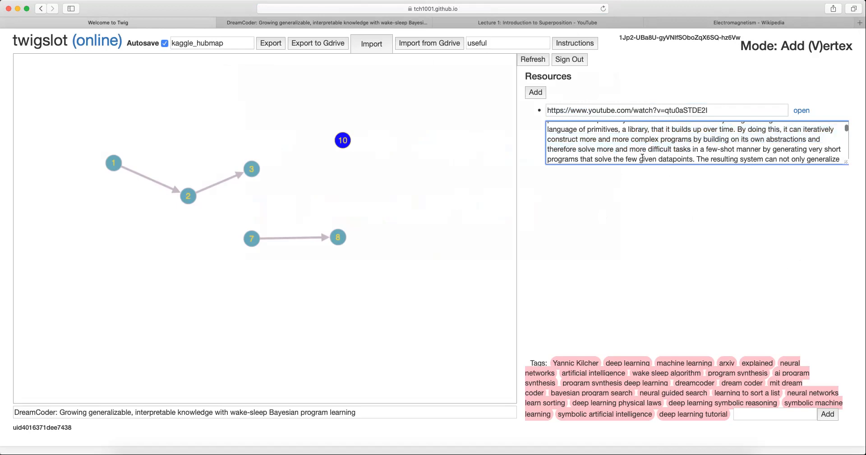
{"action": "key", "text": "super+a"}
{"action": "scroll", "coordinate": [649, 154], "scroll_direction": "up", "scroll_amount": 5}
{"action": "scroll", "coordinate": [654, 151], "scroll_direction": "down", "scroll_amount": 1}
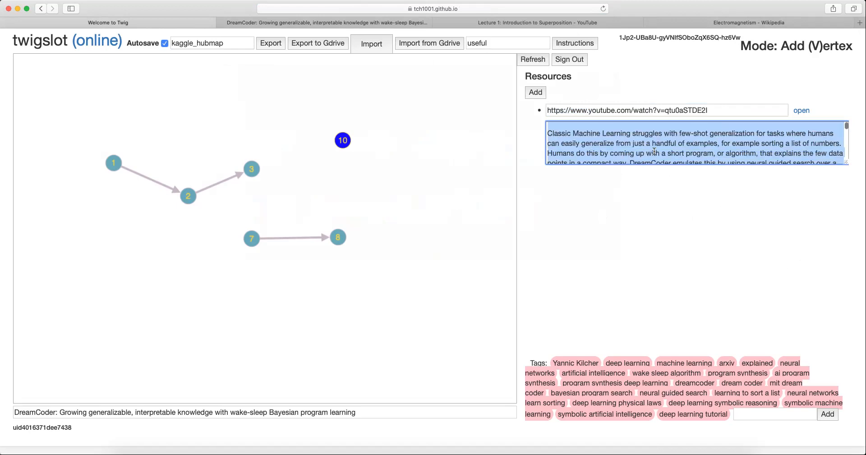
{"action": "left_click", "coordinate": [654, 152]}
{"action": "left_click_drag", "start_coordinate": [849, 276], "coordinate": [847, 311]}
{"action": "scroll", "coordinate": [725, 242], "scroll_direction": "down", "scroll_amount": 15}
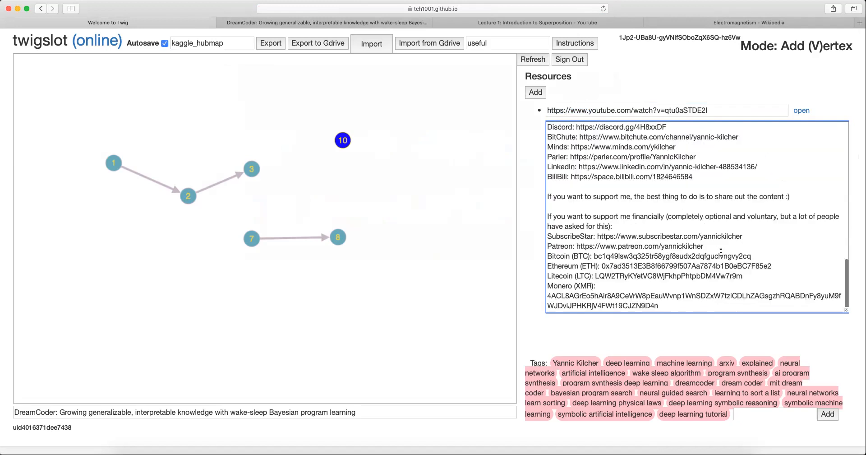
{"action": "left_click", "coordinate": [602, 334]}
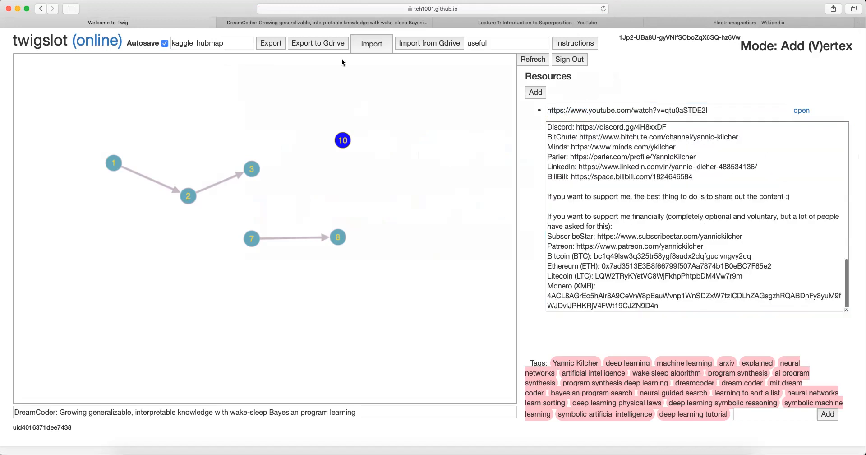
Step: Open the full MIT 8.04 Quantum Physics I, Spring 2013 playlist on YouTube and copy its page address
{"action": "triple_click", "coordinate": [83, 413]}
{"action": "left_click", "coordinate": [190, 438]}
{"action": "left_click", "coordinate": [503, 24]}
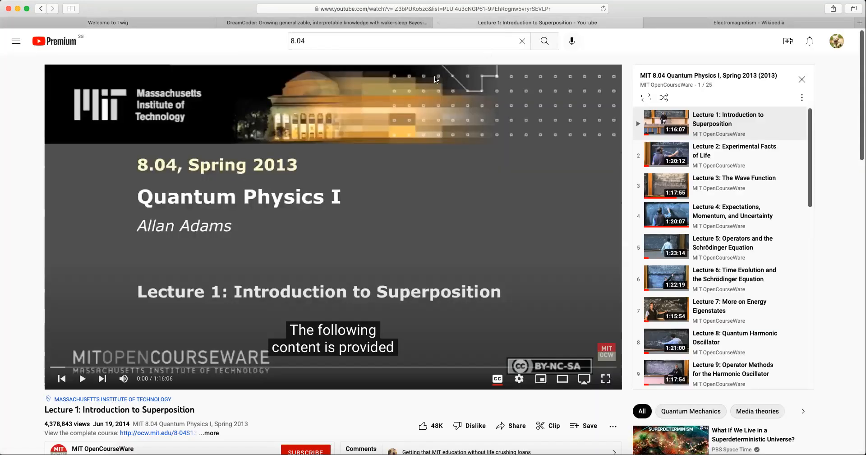
{"action": "left_click", "coordinate": [698, 76]}
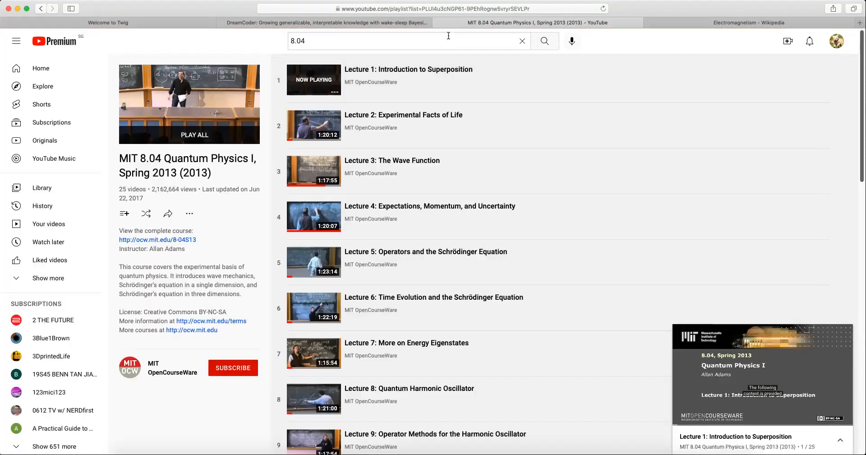
{"action": "left_click", "coordinate": [444, 9]}
{"action": "key", "text": "super+c"}
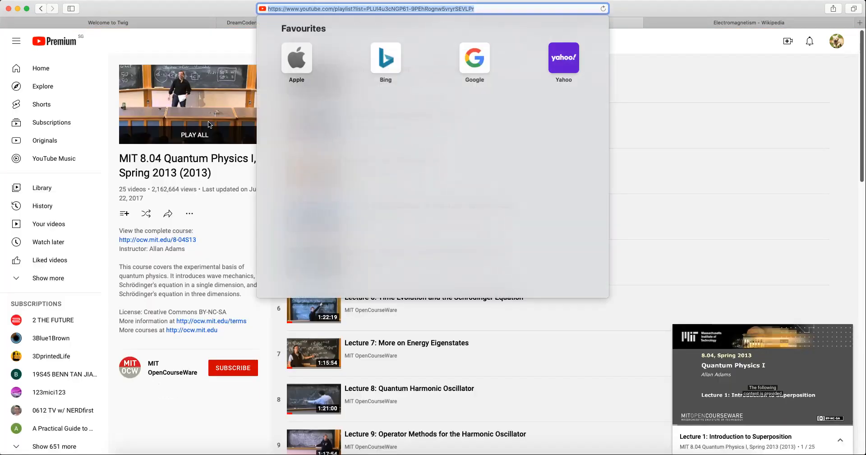
{"action": "left_click", "coordinate": [230, 231]}
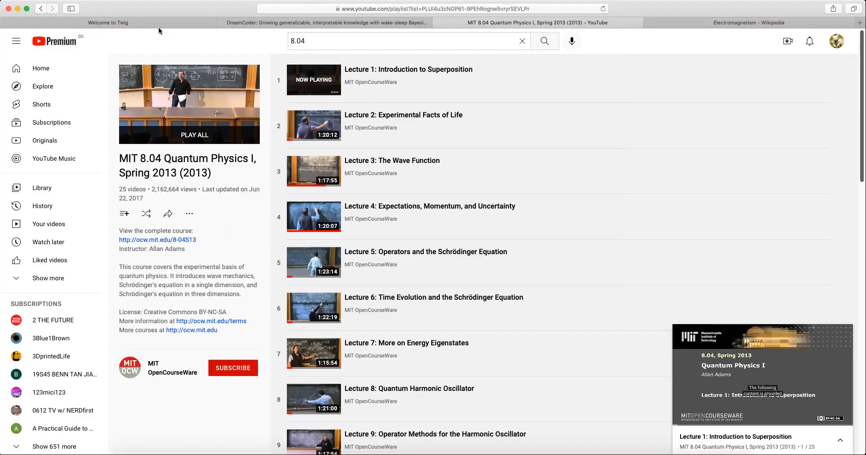
Step: Add a new vertex in twigslot above vertex 1 and replace its placeholder resource URL with the copied playlist address
{"action": "left_click", "coordinate": [158, 27]}
{"action": "left_click", "coordinate": [58, 98]}
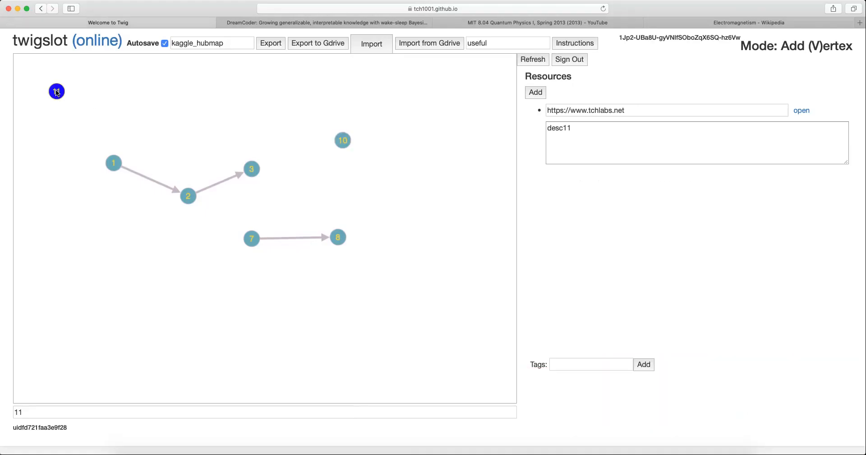
{"action": "triple_click", "coordinate": [622, 111]}
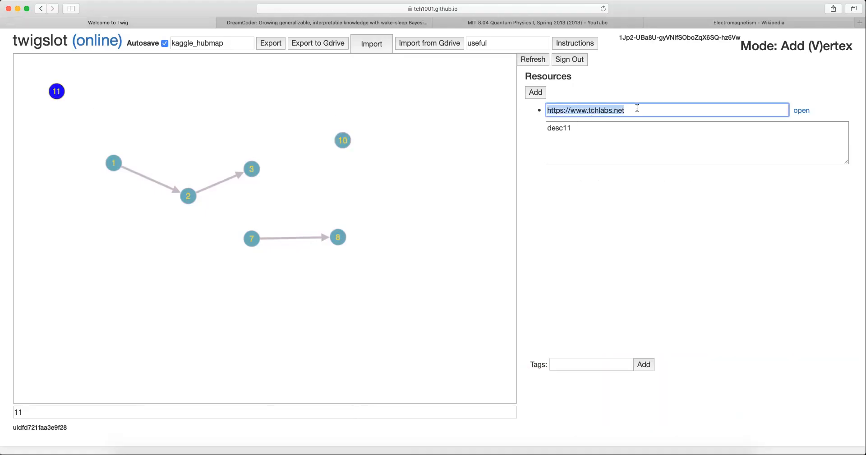
{"action": "key", "text": "super+v"}
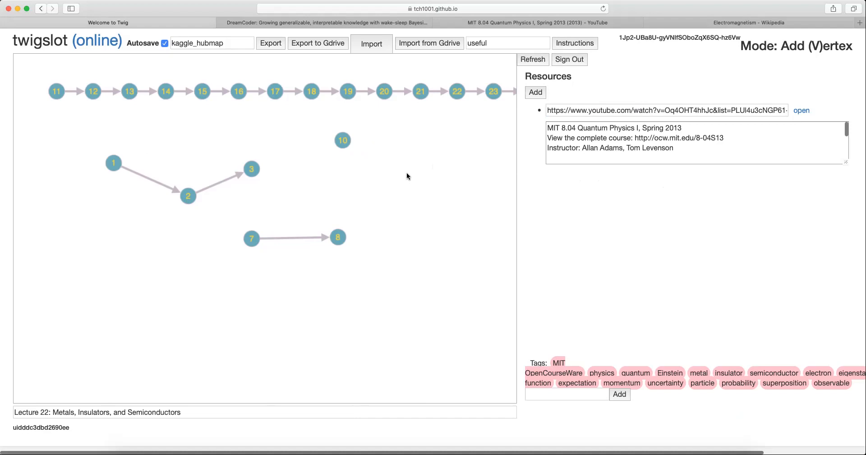
Step: Switch to Move mode and view the resources of vertices 11, 12, 17 and 13, reading vertex 13's description to its end
{"action": "key", "text": "m"}
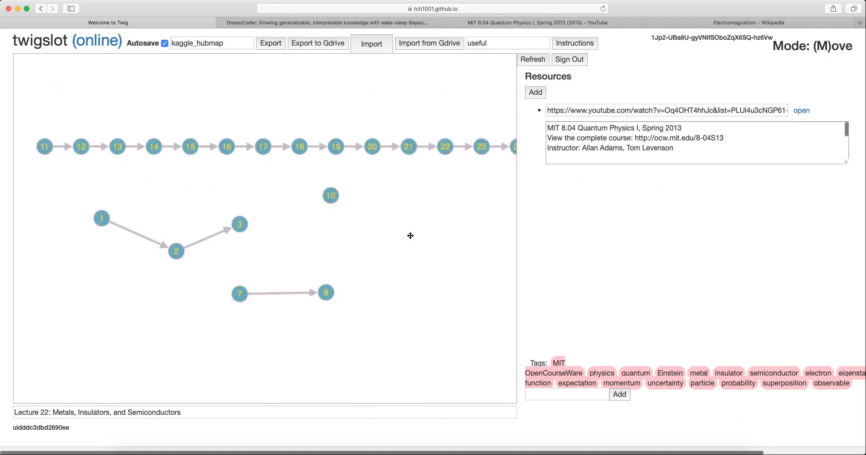
{"action": "left_click", "coordinate": [58, 145]}
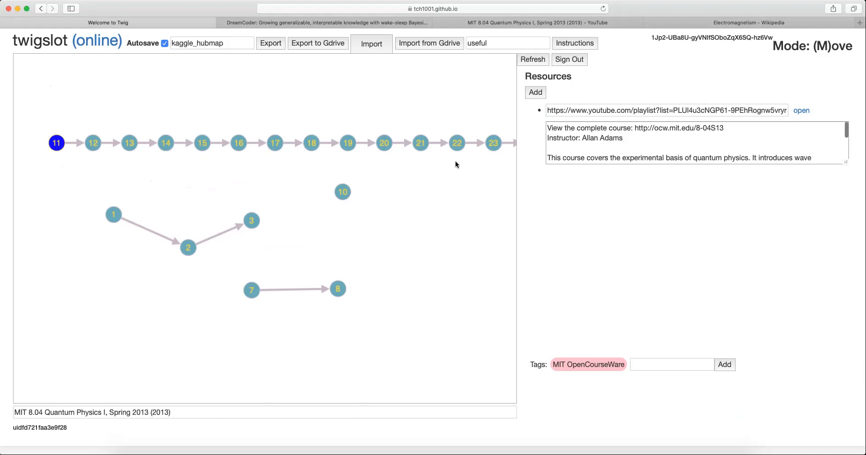
{"action": "left_click", "coordinate": [93, 143]}
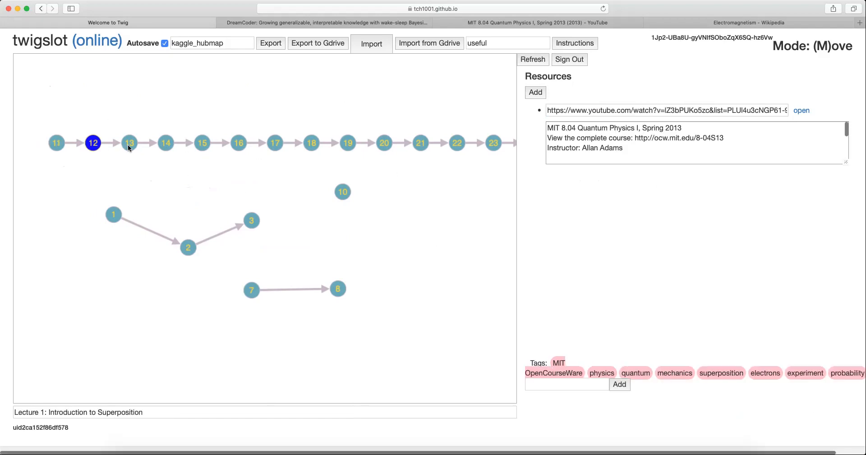
{"action": "left_click", "coordinate": [128, 147]}
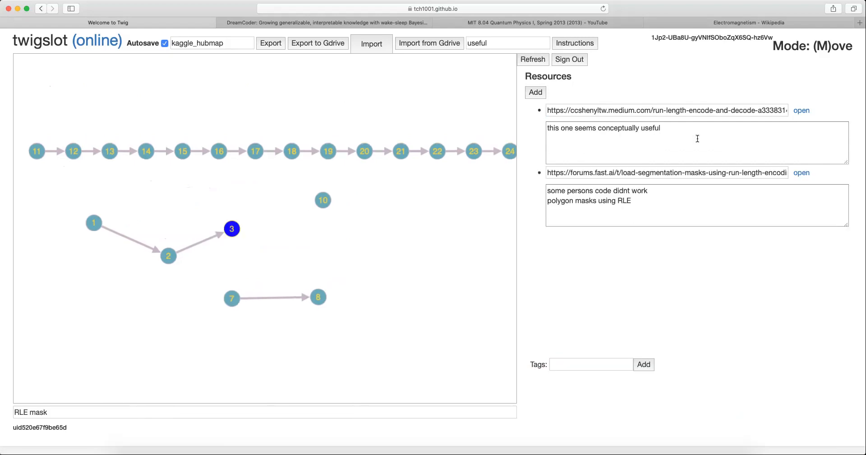
{"action": "left_click", "coordinate": [255, 154]}
{"action": "left_click", "coordinate": [111, 148]}
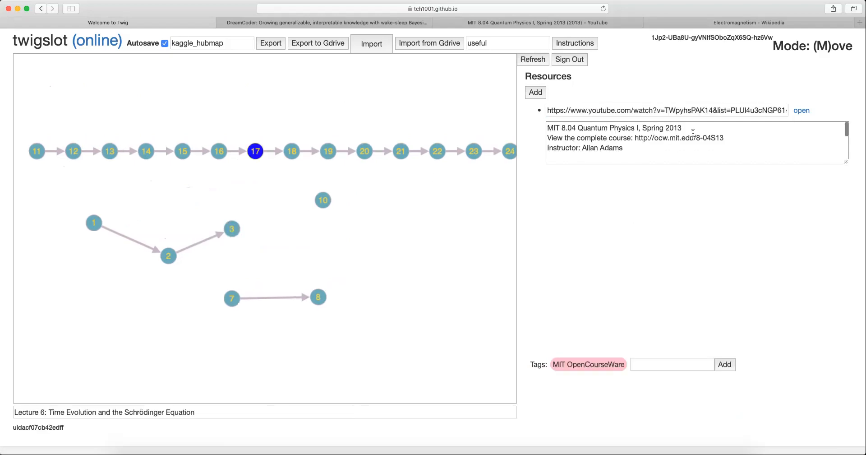
{"action": "left_click", "coordinate": [687, 145]}
{"action": "triple_click", "coordinate": [672, 140]}
{"action": "scroll", "coordinate": [672, 140], "scroll_direction": "down", "scroll_amount": 5}
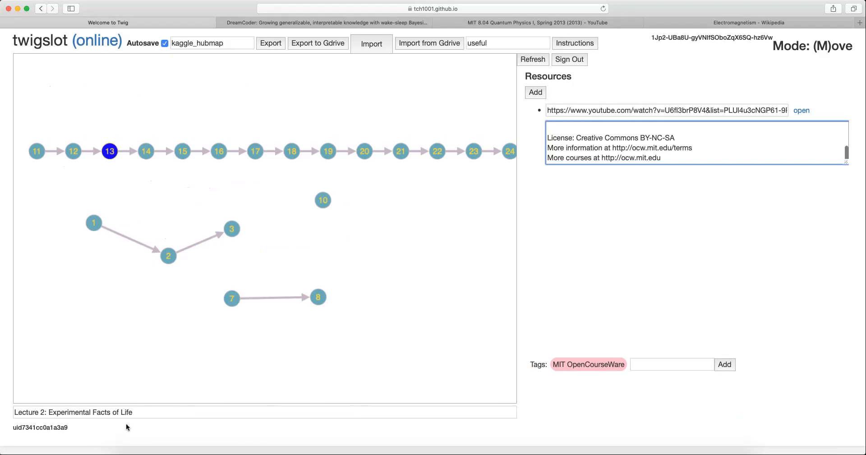
Step: Look along the whole lecture chain and view the titles and resources of vertices such as 16, 24, 13 and 20
{"action": "left_click", "coordinate": [216, 185]}
{"action": "scroll", "coordinate": [230, 191], "scroll_direction": "down", "scroll_amount": 3}
{"action": "left_click", "coordinate": [227, 188]}
{"action": "scroll", "coordinate": [311, 217], "scroll_direction": "down", "scroll_amount": 4}
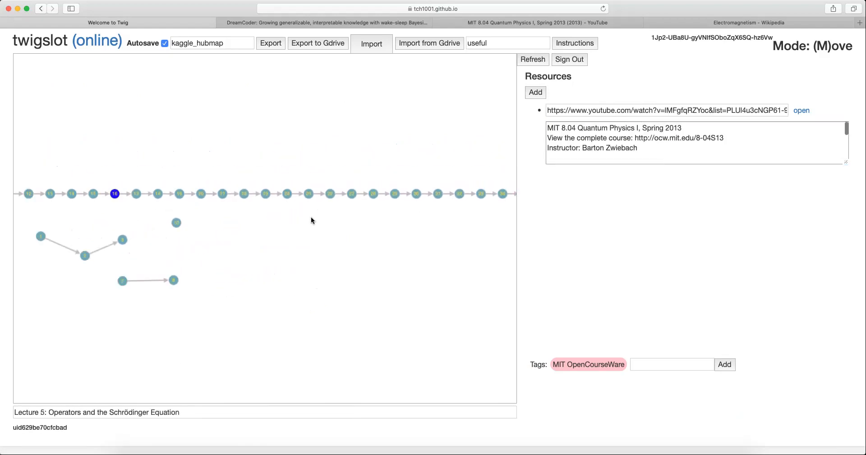
{"action": "scroll", "coordinate": [334, 217], "scroll_direction": "up", "scroll_amount": 6}
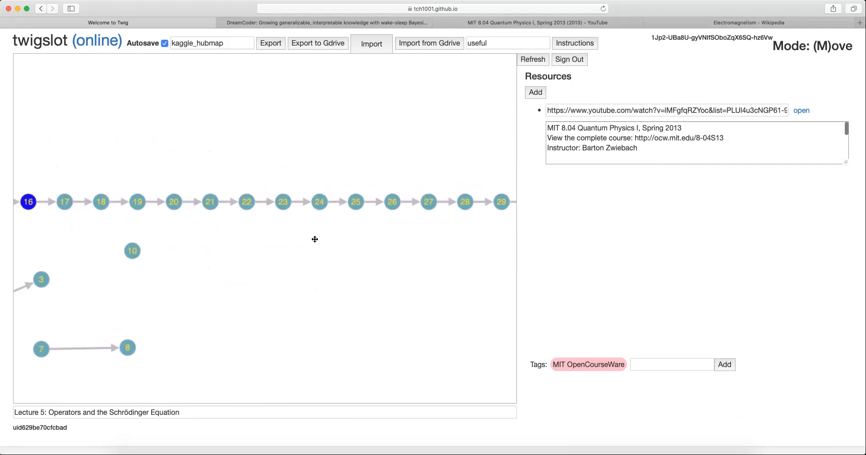
{"action": "left_click", "coordinate": [287, 202]}
{"action": "left_click", "coordinate": [320, 200]}
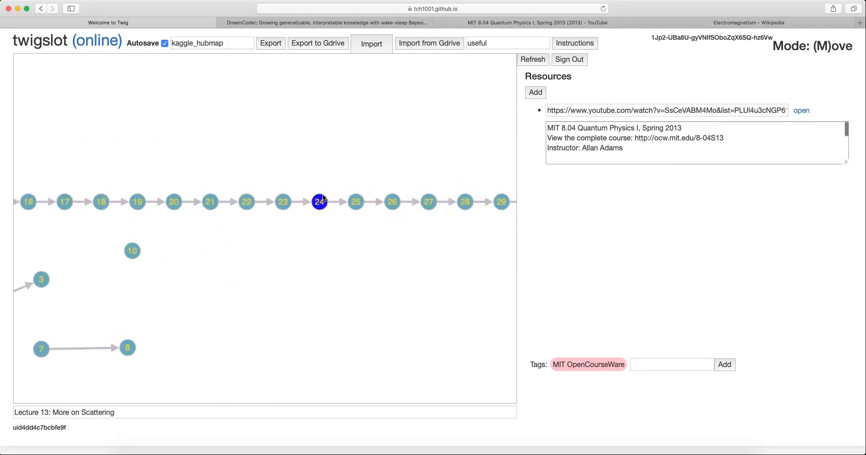
{"action": "scroll", "coordinate": [404, 257], "scroll_direction": "left", "scroll_amount": 2}
{"action": "left_click_drag", "start_coordinate": [404, 257], "coordinate": [437, 269]}
{"action": "left_click_drag", "start_coordinate": [200, 227], "coordinate": [248, 234]}
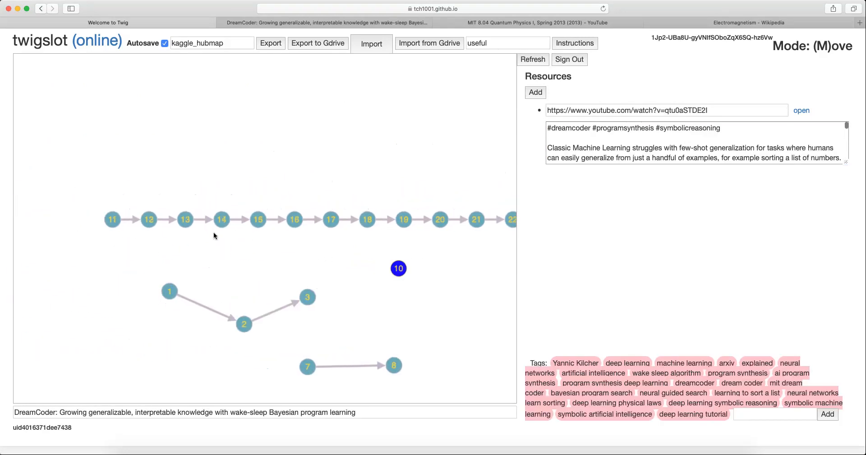
{"action": "mouse_move", "coordinate": [117, 220]}
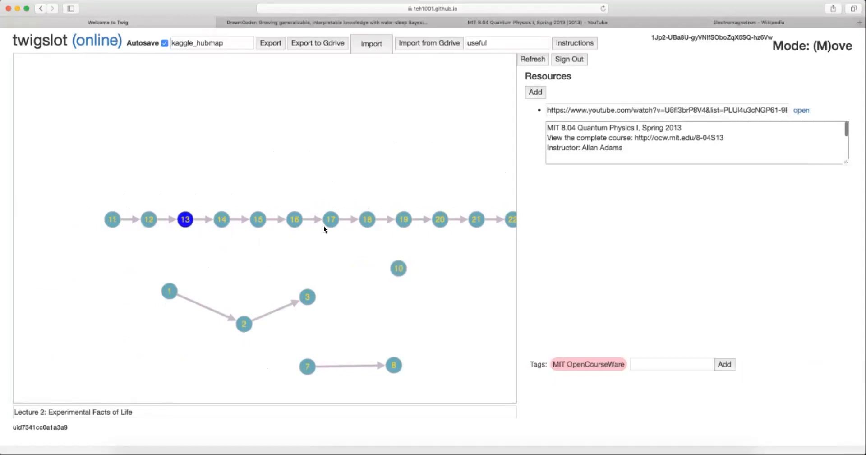
{"action": "mouse_move", "coordinate": [432, 219]}
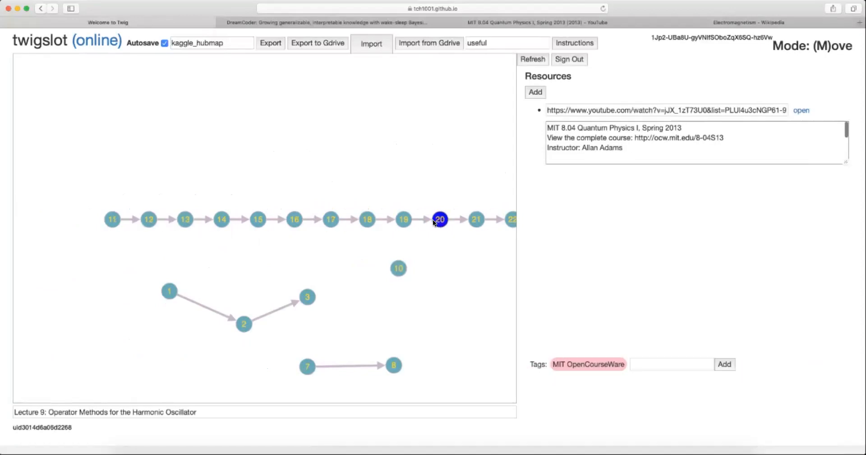
Step: Delete the edges between vertices 17 and 18, 18 and 19, and 19 and 20
{"action": "left_click_drag", "start_coordinate": [420, 180], "coordinate": [369, 141]}
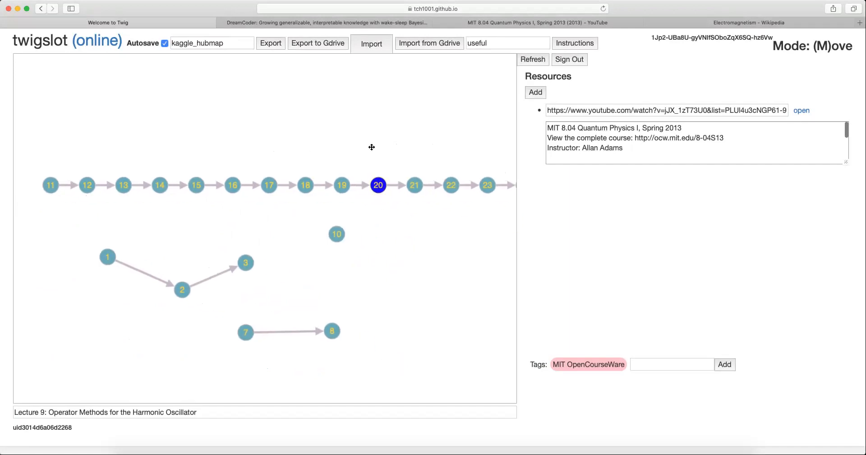
{"action": "key", "text": "d"}
{"action": "mouse_move", "coordinate": [353, 162]}
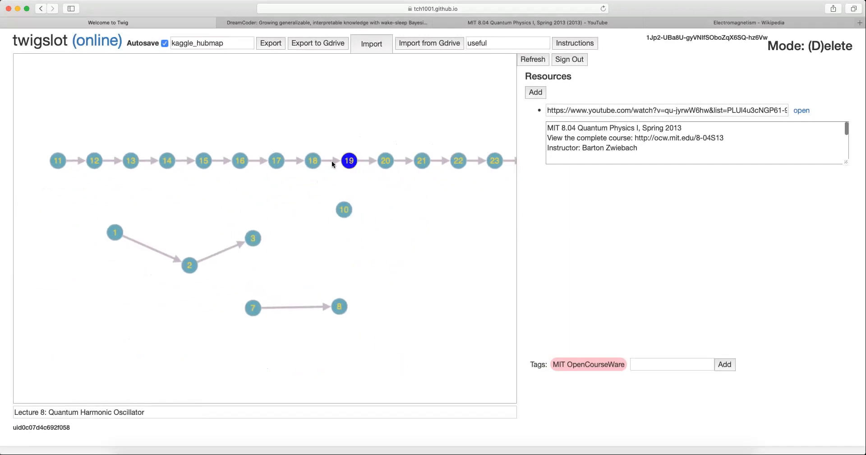
{"action": "left_click", "coordinate": [370, 162]}
{"action": "mouse_move", "coordinate": [316, 167]}
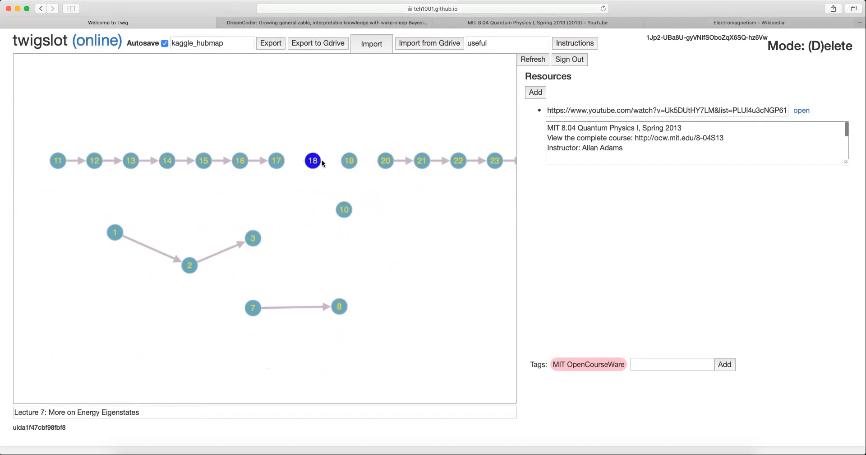
Step: Move vertices 18 and 19 above the lecture chain, placing 19 to the left of 18
{"action": "key", "text": "m"}
{"action": "left_click_drag", "start_coordinate": [318, 164], "coordinate": [355, 101]}
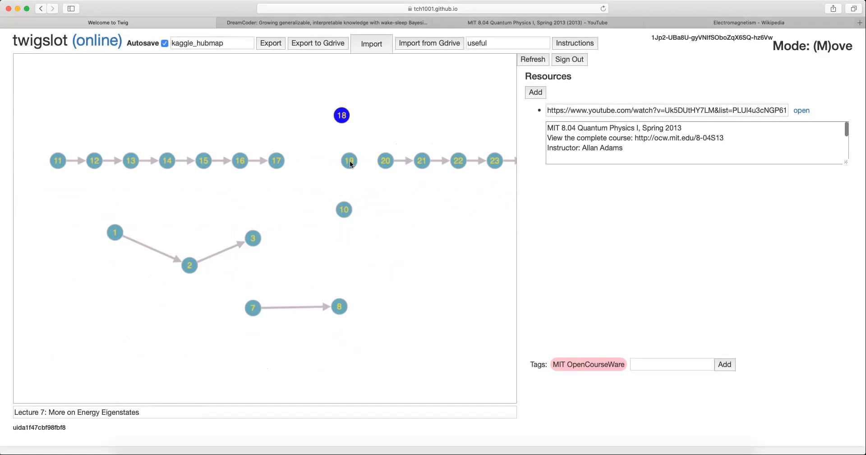
{"action": "left_click_drag", "start_coordinate": [350, 161], "coordinate": [304, 108]}
Step: Add an edge from vertex 17 to vertex 20 and another from vertex 19 to vertex 18
{"action": "key", "text": "e"}
{"action": "left_click", "coordinate": [280, 160]}
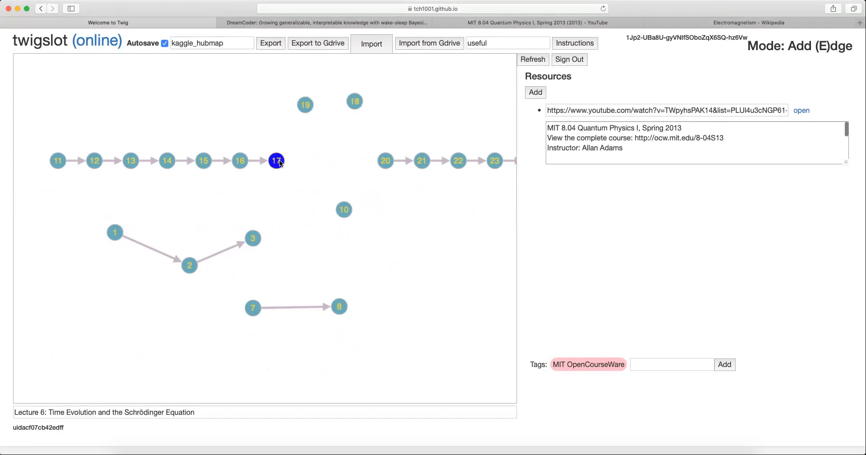
{"action": "left_click", "coordinate": [384, 161]}
{"action": "left_click", "coordinate": [307, 107]}
{"action": "left_click", "coordinate": [351, 101]}
{"action": "key", "text": "m"}
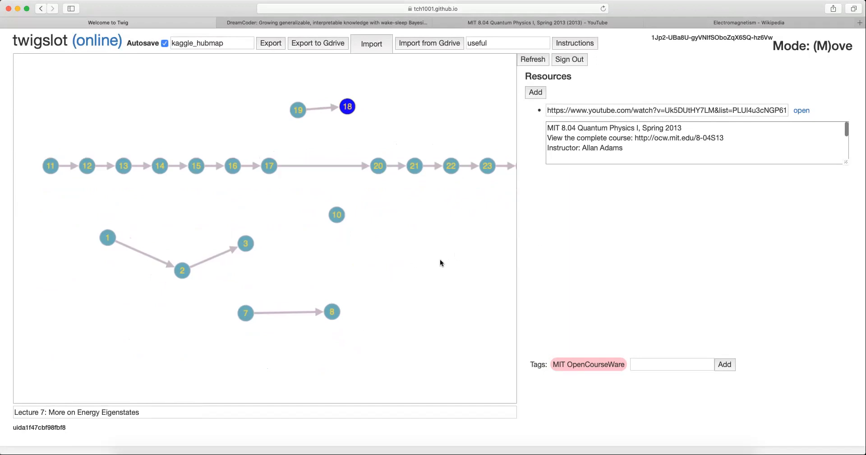
Step: Remove the tags "explained" and "learning to sort a list" from vertex 10
{"action": "left_click", "coordinate": [332, 216]}
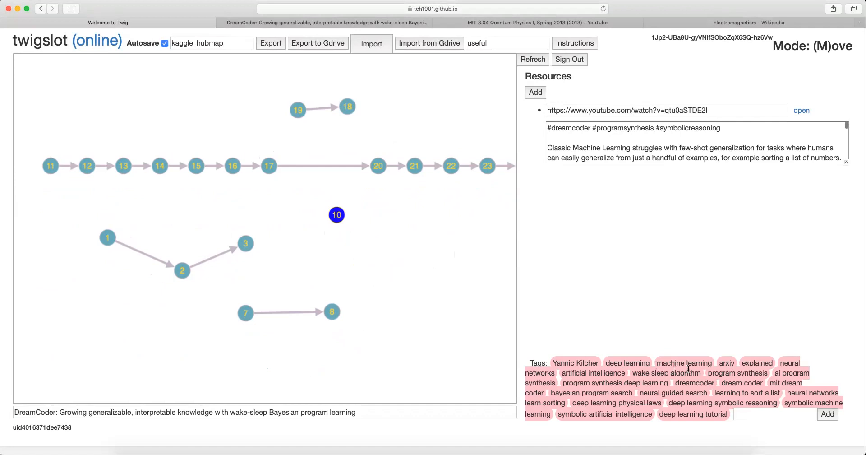
{"action": "left_click", "coordinate": [757, 364]}
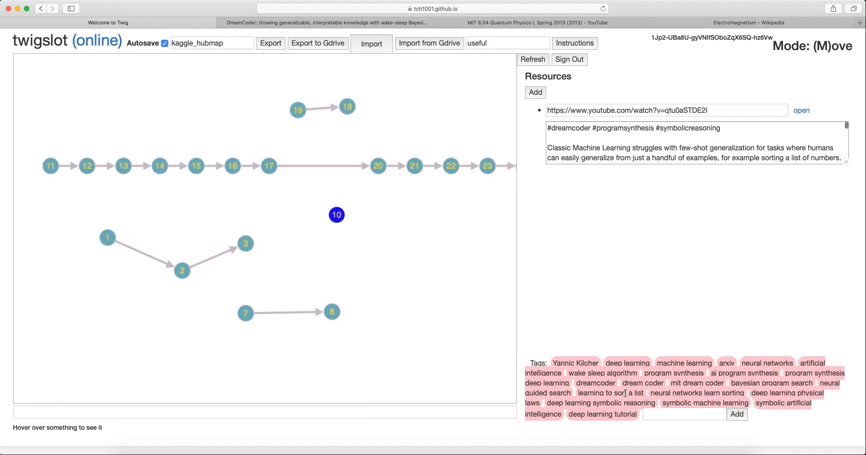
{"action": "left_click", "coordinate": [611, 392]}
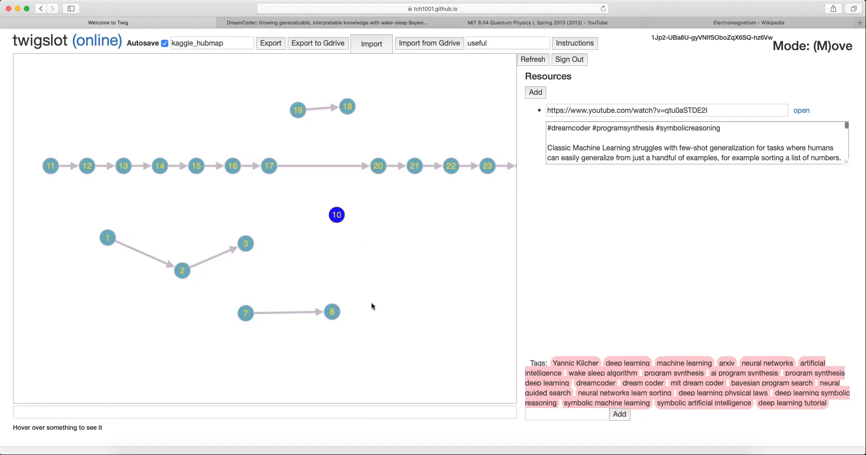
Step: Add the tags "this is my tag" and "asdfadsf" to vertex 8
{"action": "left_click", "coordinate": [329, 313]}
{"action": "left_click", "coordinate": [550, 364]}
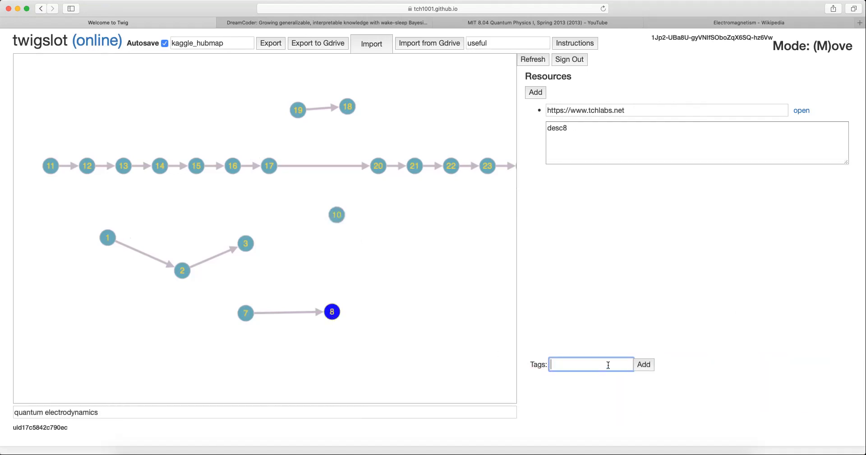
{"action": "type", "text": "this is my tag"}
{"action": "key", "text": "Return"}
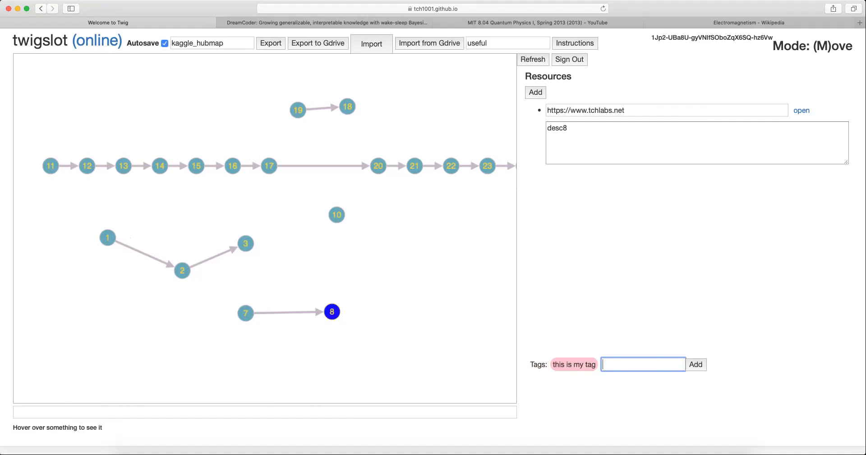
{"action": "type", "text": "asdfadsf"}
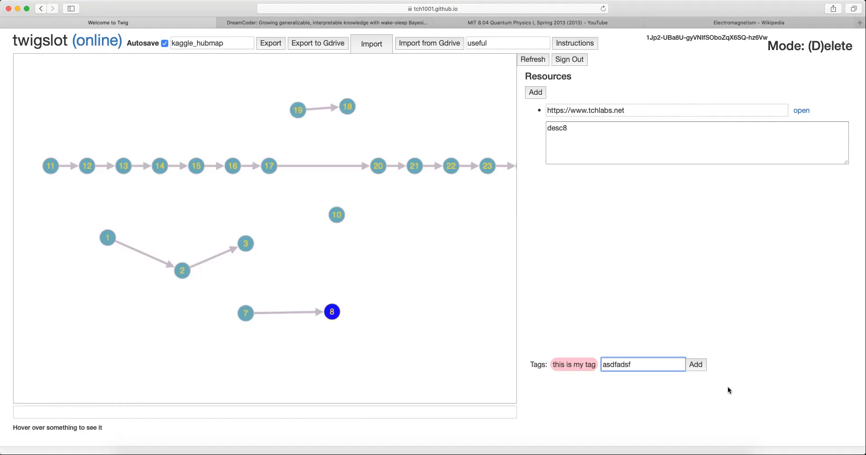
{"action": "left_click", "coordinate": [697, 364]}
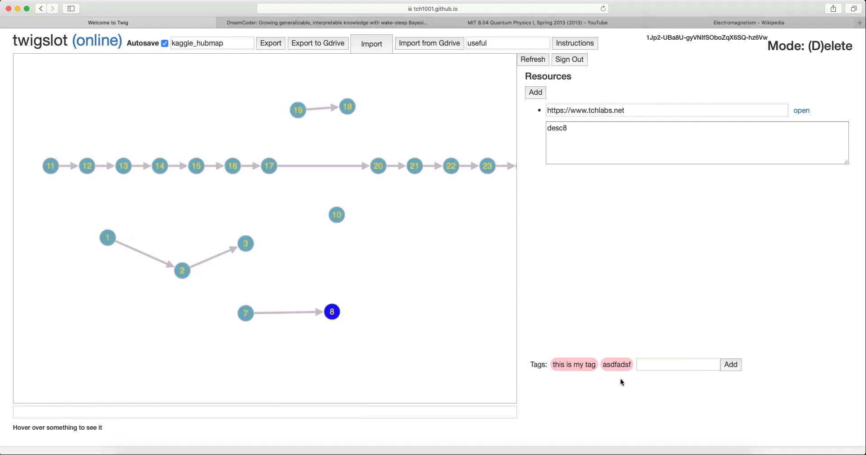
Step: Return to Move mode and remove both tags from vertex 8
{"action": "key", "text": "m"}
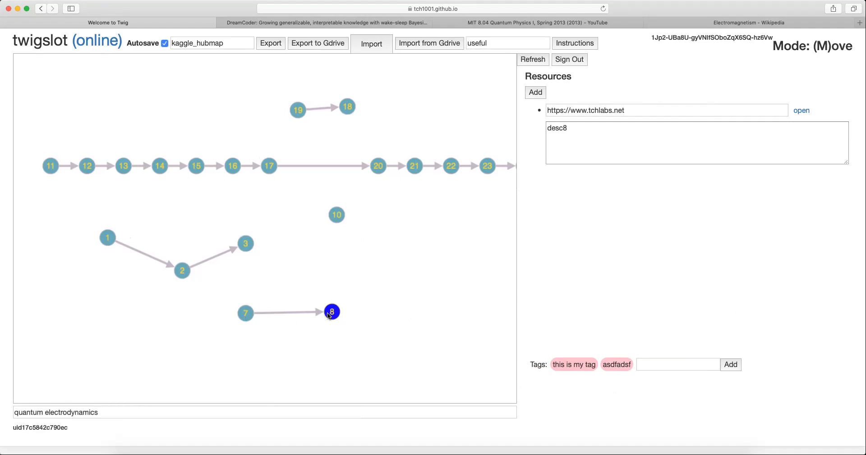
{"action": "left_click_drag", "start_coordinate": [407, 319], "coordinate": [400, 300]}
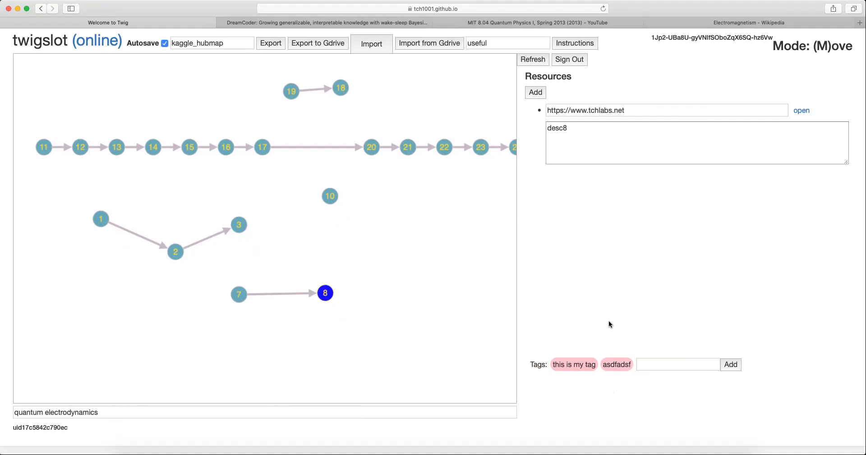
{"action": "left_click", "coordinate": [589, 363]}
{"action": "left_click", "coordinate": [577, 366]}
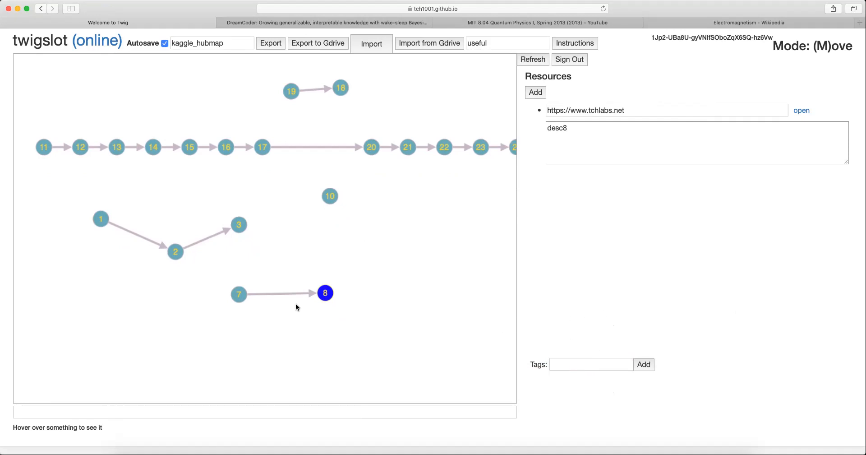
Step: Add the tag "asdfasdf" to vertex 7, return to Move mode and recheck the tags of vertices 8 and 7
{"action": "left_click_drag", "start_coordinate": [373, 316], "coordinate": [362, 329]}
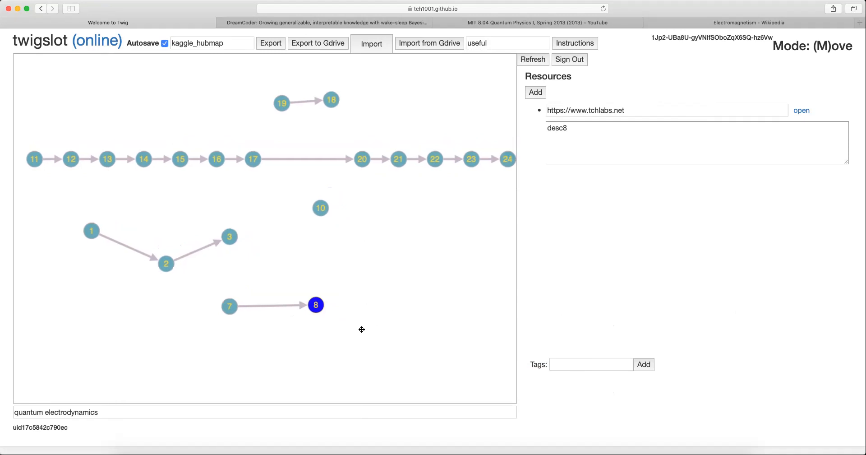
{"action": "left_click", "coordinate": [228, 307]}
{"action": "left_click", "coordinate": [571, 363]}
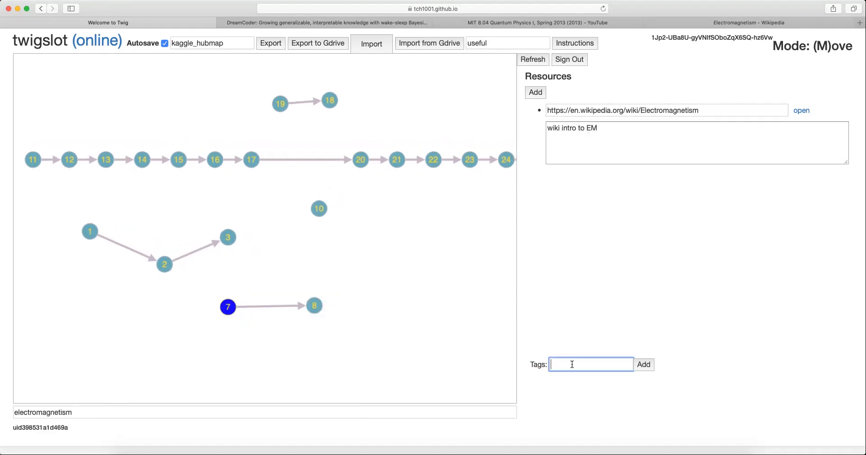
{"action": "type", "text": "asdfasdf"}
{"action": "left_click", "coordinate": [644, 366]}
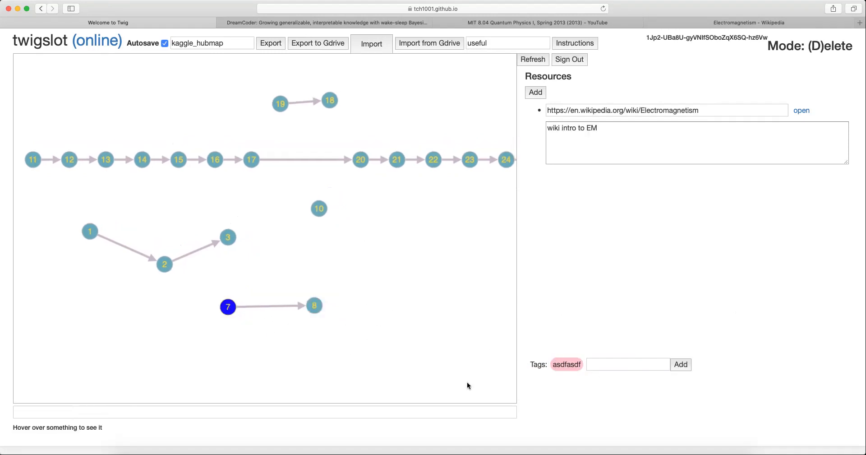
{"action": "left_click", "coordinate": [211, 409]}
{"action": "left_click", "coordinate": [239, 356]}
{"action": "key", "text": "m"}
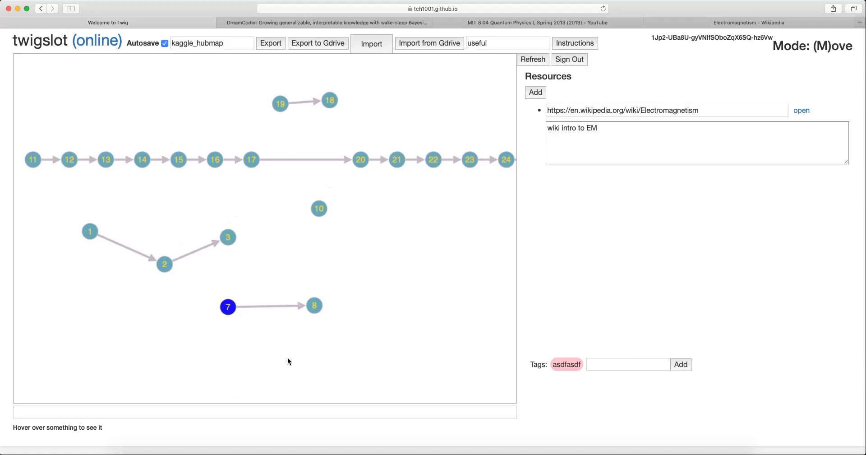
{"action": "left_click", "coordinate": [315, 305]}
{"action": "left_click", "coordinate": [228, 306]}
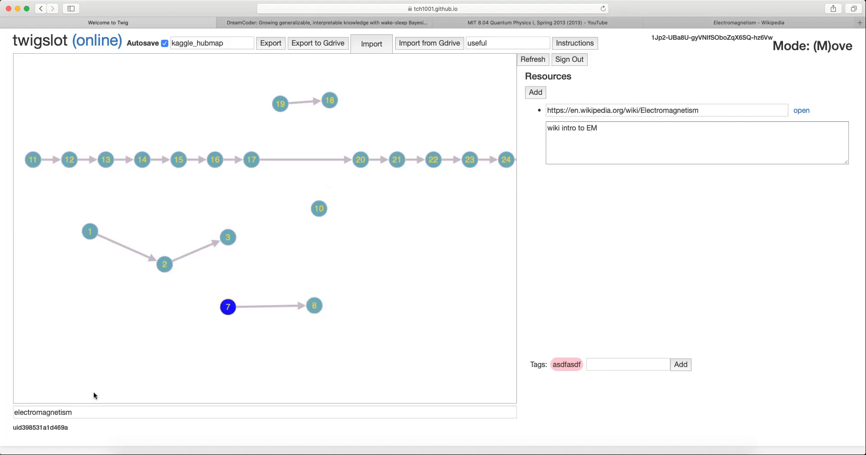
{"action": "double_click", "coordinate": [83, 410]}
{"action": "left_click", "coordinate": [175, 377]}
{"action": "left_click_drag", "start_coordinate": [239, 366], "coordinate": [225, 367]}
{"action": "scroll", "coordinate": [229, 370], "scroll_direction": "down", "scroll_amount": 5}
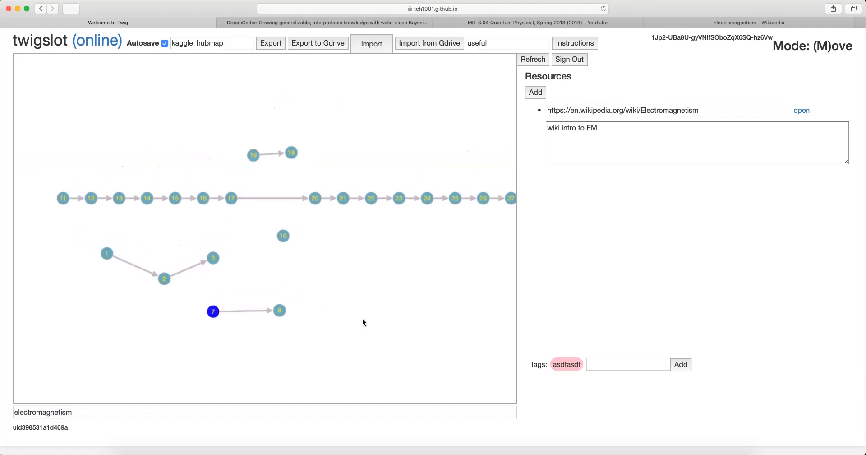
{"action": "scroll", "coordinate": [289, 284], "scroll_direction": "up", "scroll_amount": 5}
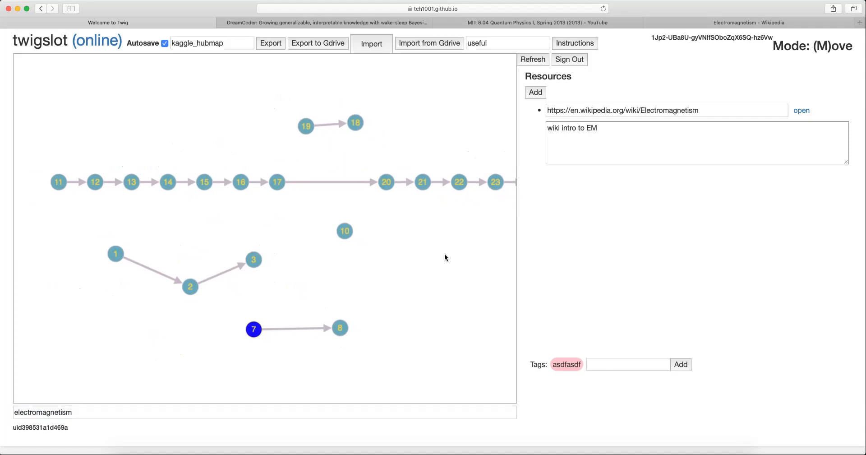
Step: Select vertices 14 to 17, 20 to 22, 2, 3 and 10 as a group and move them slightly upward
{"action": "key", "text": "Left"}
{"action": "key", "text": "Left"}
{"action": "key", "text": "Left"}
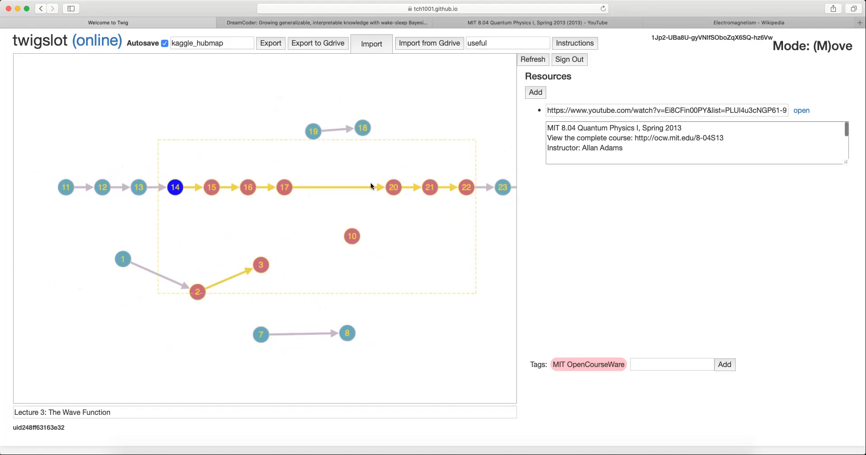
{"action": "left_click", "coordinate": [391, 185]}
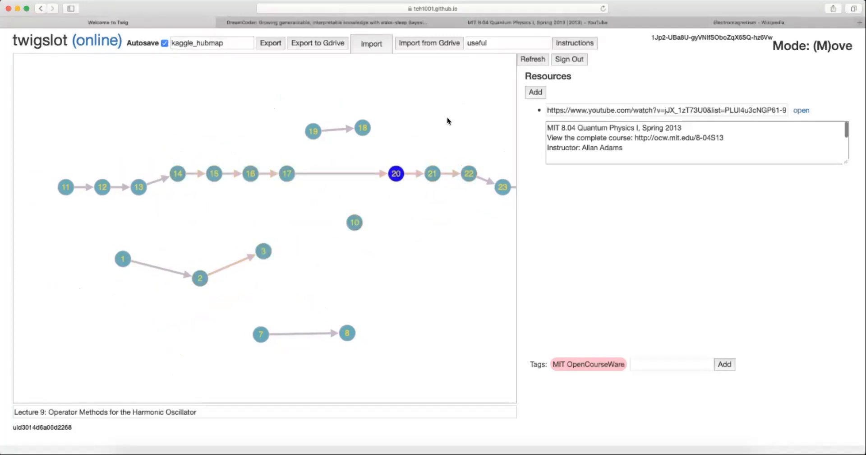
Step: Reload the page and examine whether the autosaved graph keeps the moved vertices
{"action": "left_click", "coordinate": [603, 9]}
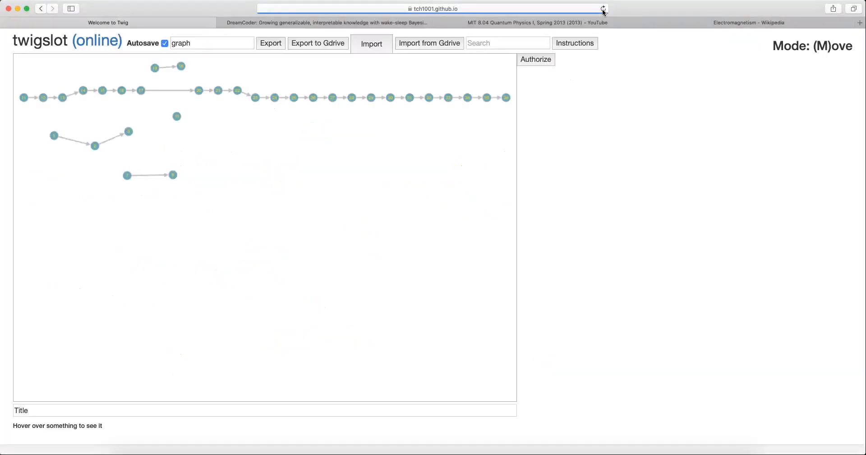
{"action": "scroll", "coordinate": [279, 212], "scroll_direction": "up", "scroll_amount": 2}
{"action": "left_click_drag", "start_coordinate": [279, 212], "coordinate": [329, 235]}
{"action": "scroll", "coordinate": [382, 238], "scroll_direction": "up", "scroll_amount": 3}
{"action": "scroll", "coordinate": [430, 257], "scroll_direction": "down", "scroll_amount": 3}
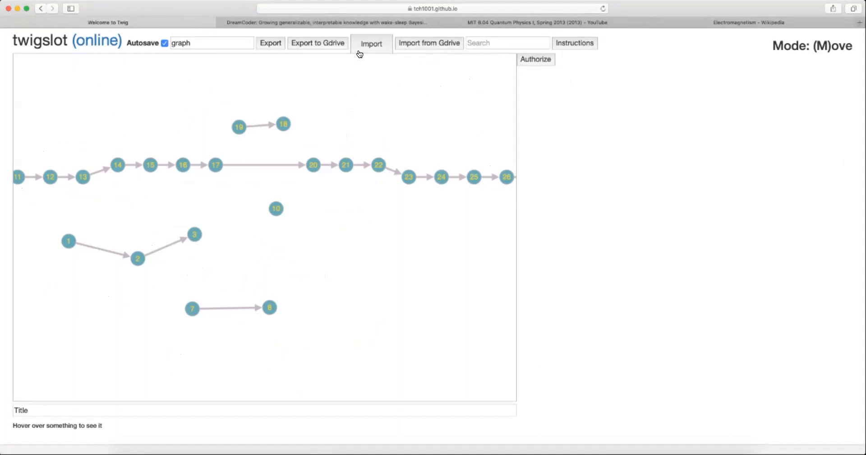
Step: Move vertex 20 slightly closer to vertex 17 and a little above the row of neighbouring vertices
{"action": "left_click_drag", "start_coordinate": [113, 96], "coordinate": [149, 110]}
{"action": "left_click_drag", "start_coordinate": [404, 228], "coordinate": [389, 224]}
{"action": "left_click", "coordinate": [333, 176]}
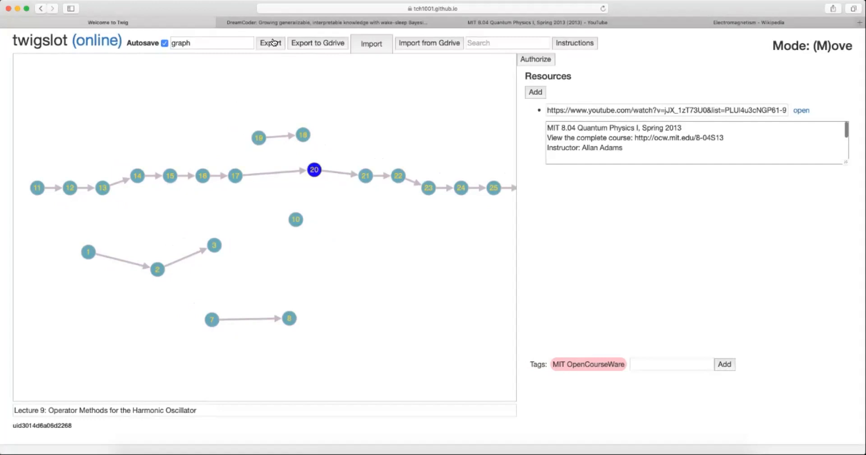
{"action": "left_click", "coordinate": [244, 45]}
{"action": "double_click", "coordinate": [201, 45]}
{"action": "left_click", "coordinate": [216, 79]}
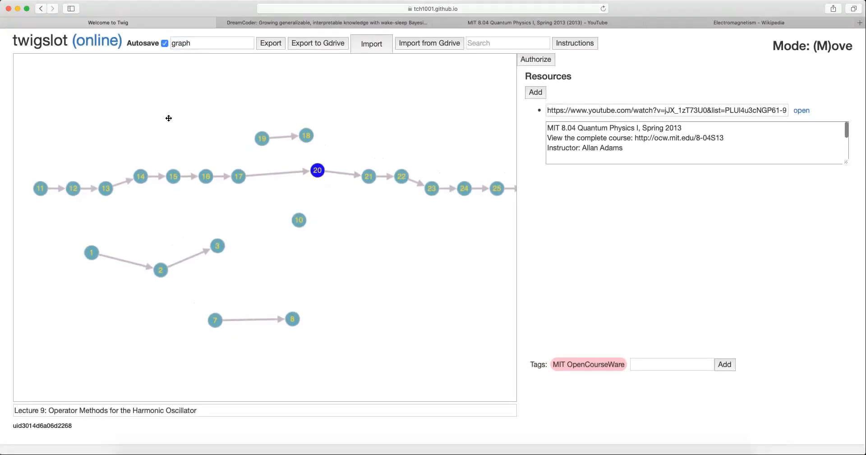
{"action": "left_click_drag", "start_coordinate": [188, 99], "coordinate": [189, 92]}
{"action": "left_click", "coordinate": [370, 168]}
{"action": "left_click_drag", "start_coordinate": [436, 232], "coordinate": [447, 242]}
{"action": "left_click", "coordinate": [413, 178]}
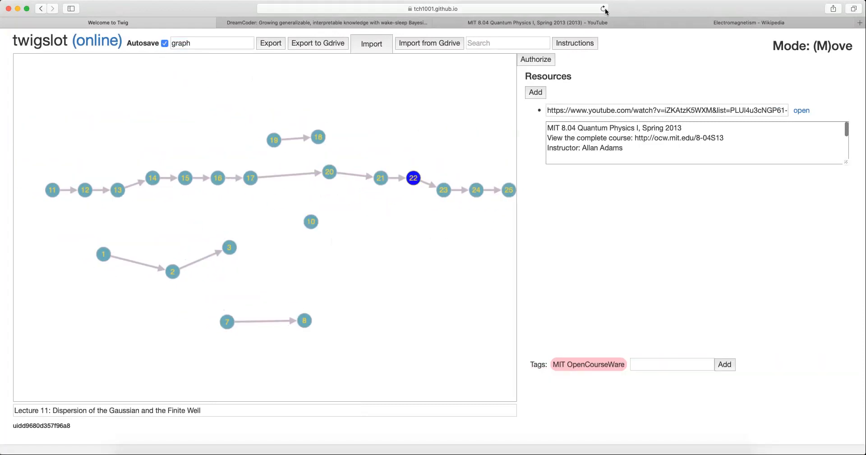
{"action": "left_click", "coordinate": [270, 139]}
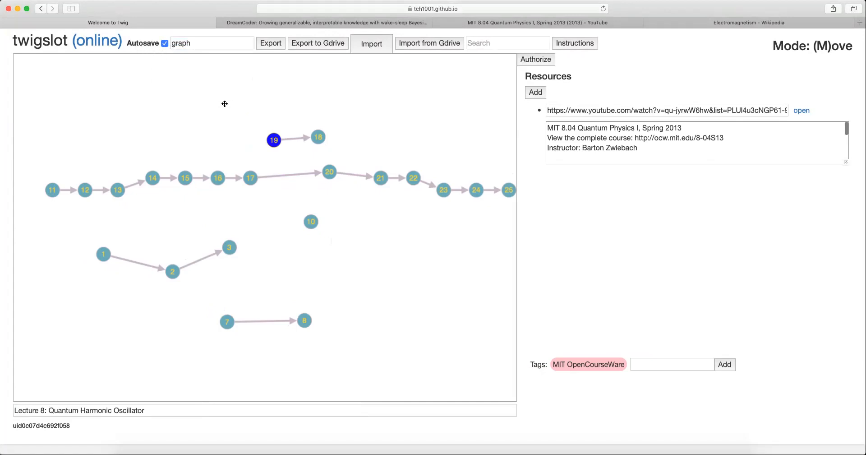
Step: Rename the graph as youtube_demo
{"action": "left_click", "coordinate": [213, 45]}
{"action": "double_click", "coordinate": [213, 45]}
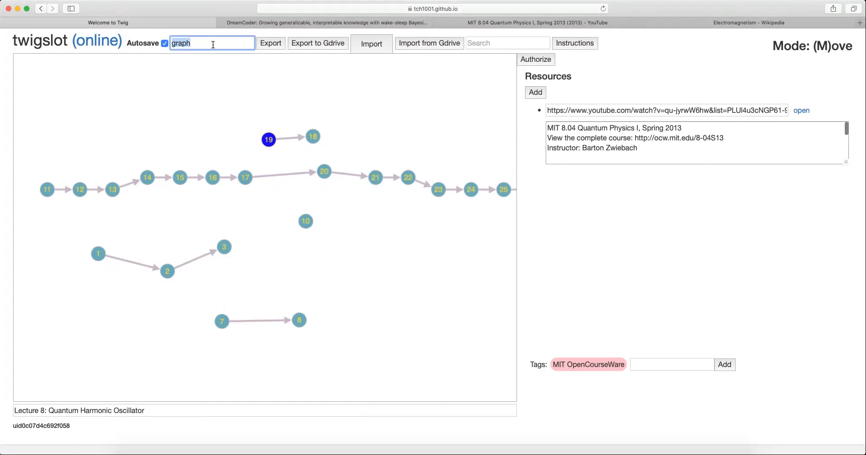
{"action": "key", "text": "BackSpace"}
{"action": "type", "text": "youtube_demo"}
{"action": "double_click", "coordinate": [237, 45]}
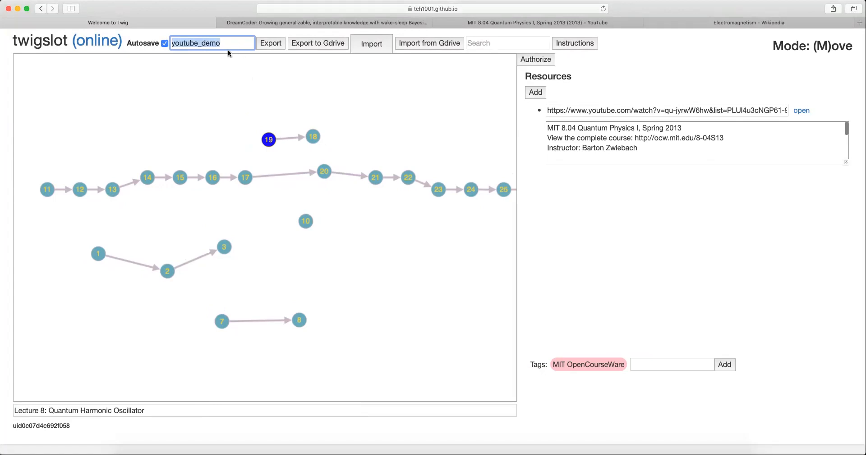
Step: Export the youtube_demo graph to a local file, allow downloads from the site and check the Downloads folder
{"action": "left_click", "coordinate": [270, 43]}
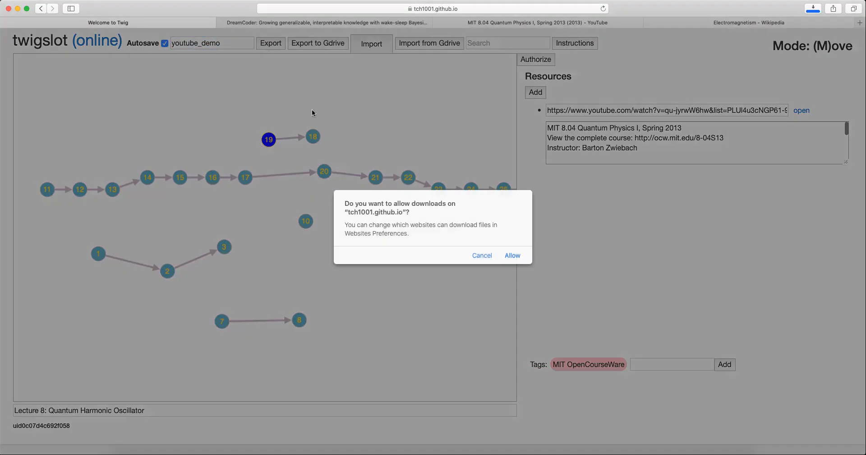
{"action": "left_click", "coordinate": [514, 256]}
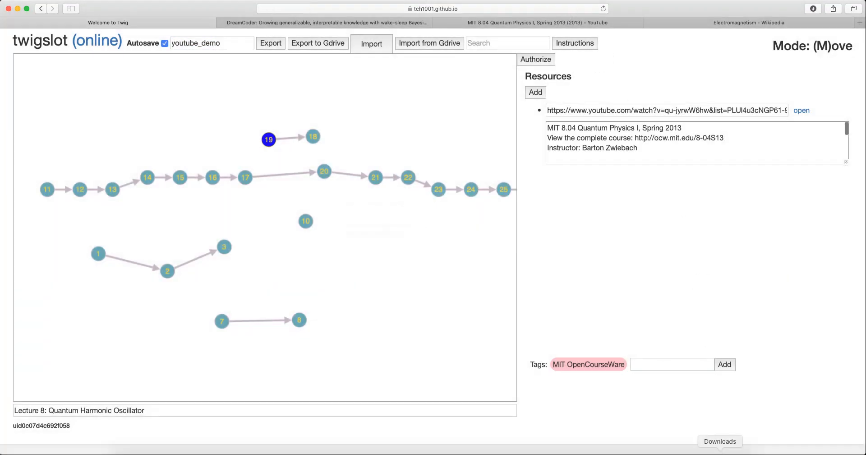
{"action": "left_click", "coordinate": [722, 446]}
{"action": "left_click", "coordinate": [720, 437]}
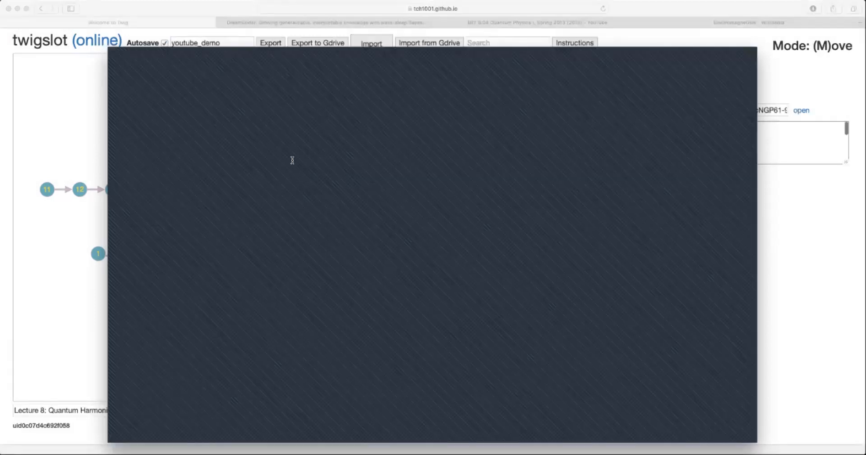
{"action": "left_click", "coordinate": [114, 52]}
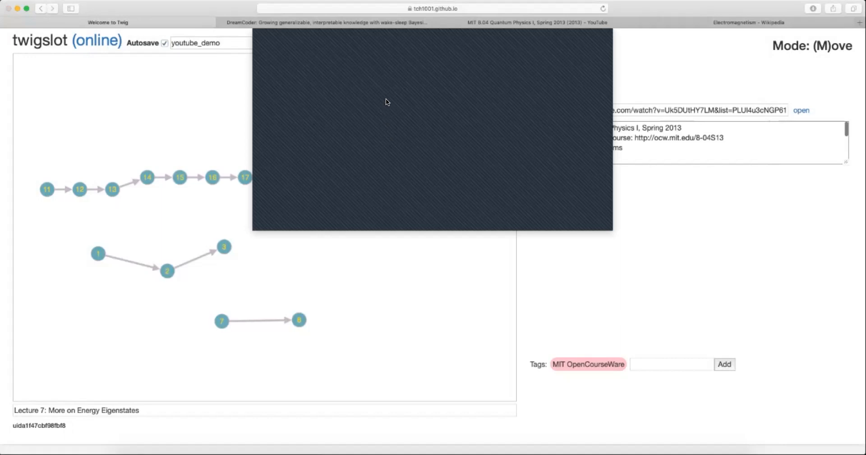
Step: Import the lean graph from its local file and add two vertices, 5 and 6, to it
{"action": "double_click", "coordinate": [385, 99]}
{"action": "left_click_drag", "start_coordinate": [379, 206], "coordinate": [263, 220]}
{"action": "key", "text": "v"}
{"action": "left_click", "coordinate": [229, 232]}
{"action": "left_click", "coordinate": [303, 194]}
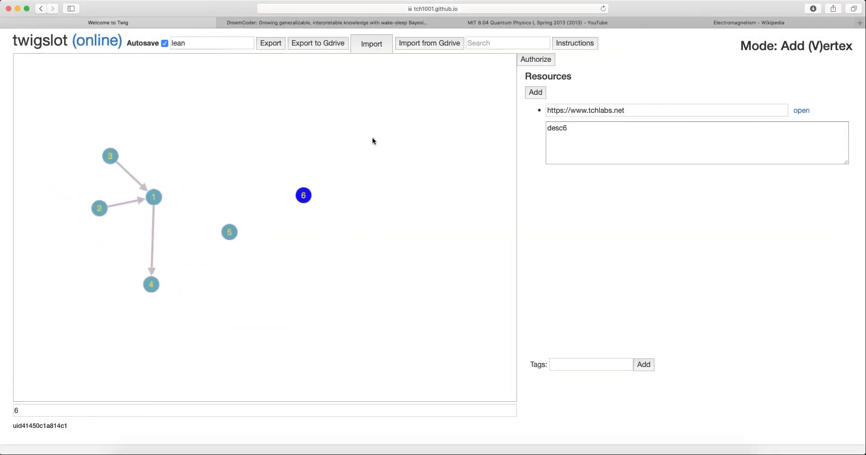
{"action": "key", "text": "d"}
{"action": "key", "text": "m"}
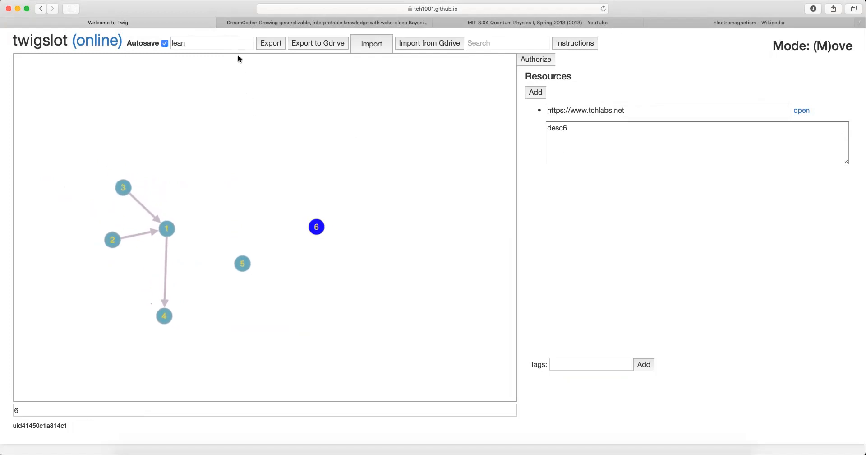
Step: Import the youtube_demo graph from its local file and select vertex 20
{"action": "left_click", "coordinate": [376, 47]}
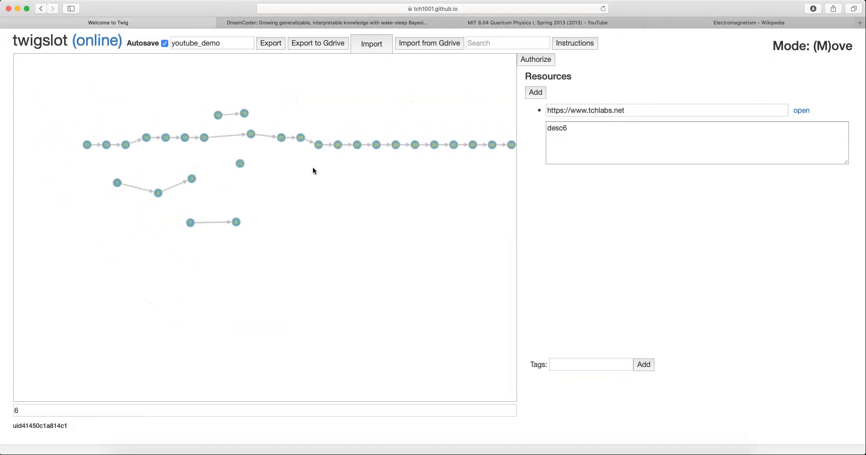
{"action": "left_click", "coordinate": [342, 150]}
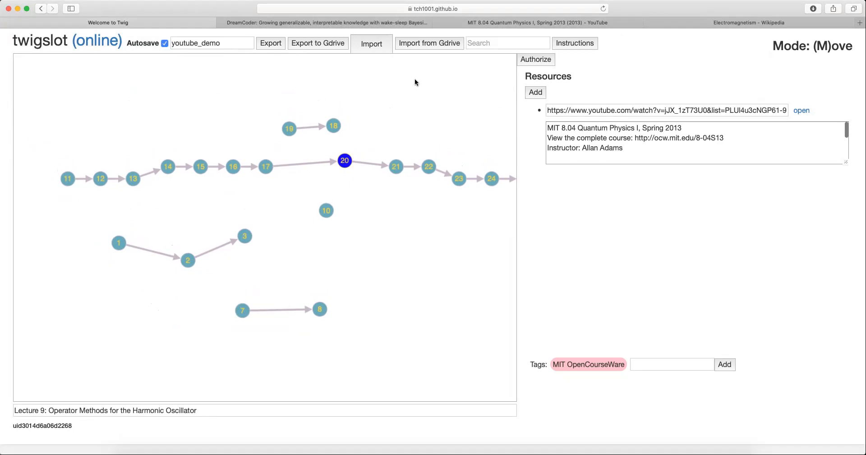
Step: Authorize Google Drive access and export the youtube_demo graph to Google Drive
{"action": "left_click", "coordinate": [312, 43]}
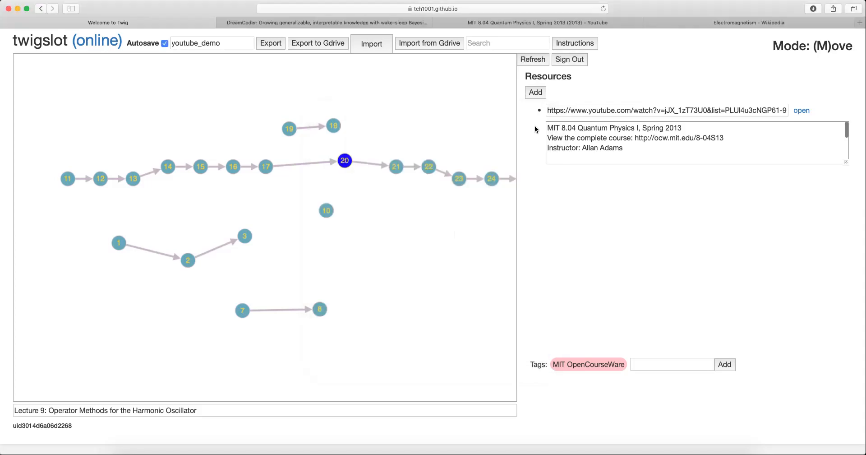
{"action": "left_click", "coordinate": [333, 49]}
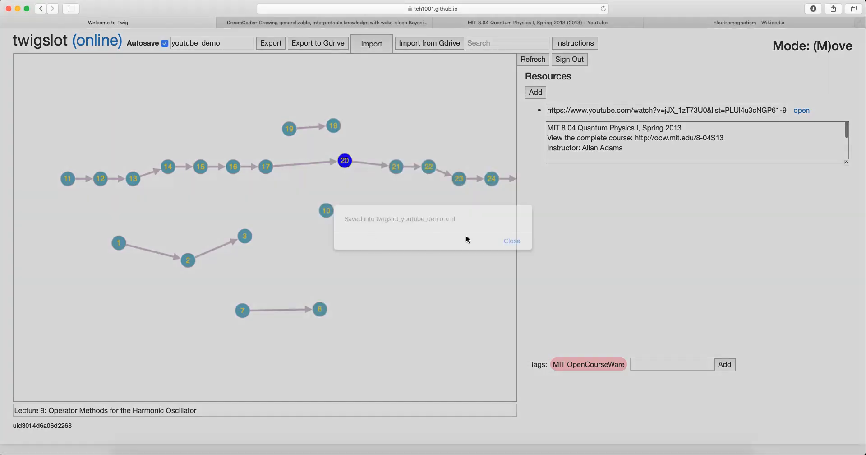
{"action": "left_click_drag", "start_coordinate": [358, 219], "coordinate": [440, 219]}
{"action": "left_click", "coordinate": [406, 217]}
{"action": "left_click", "coordinate": [461, 220]}
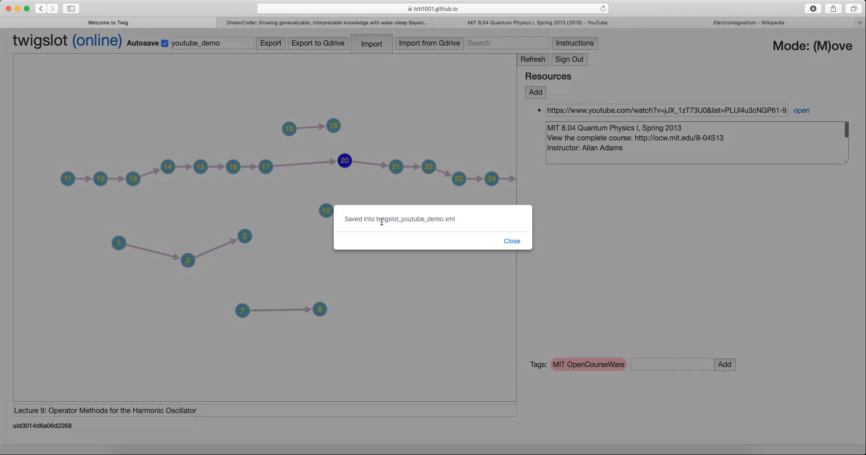
{"action": "left_click_drag", "start_coordinate": [401, 220], "coordinate": [375, 222]}
{"action": "left_click", "coordinate": [511, 240]}
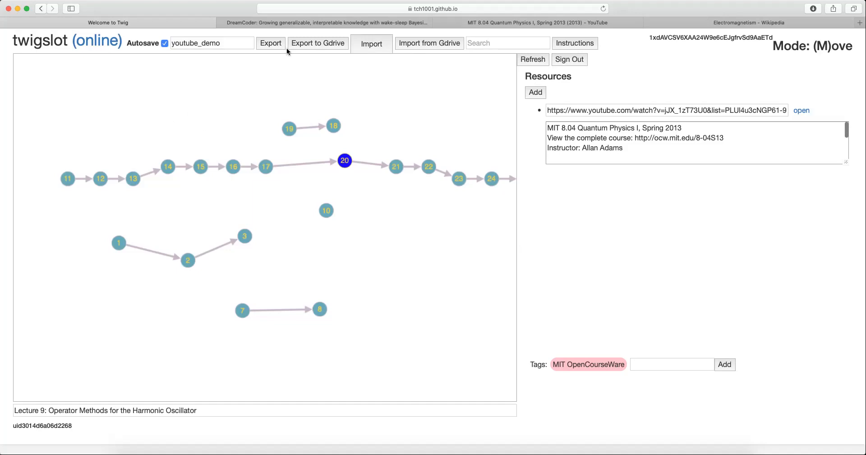
Step: Import the local graph test (1), and replace it by importing twigslot_youtube_demo.xml from Google Drive
{"action": "left_click", "coordinate": [369, 45]}
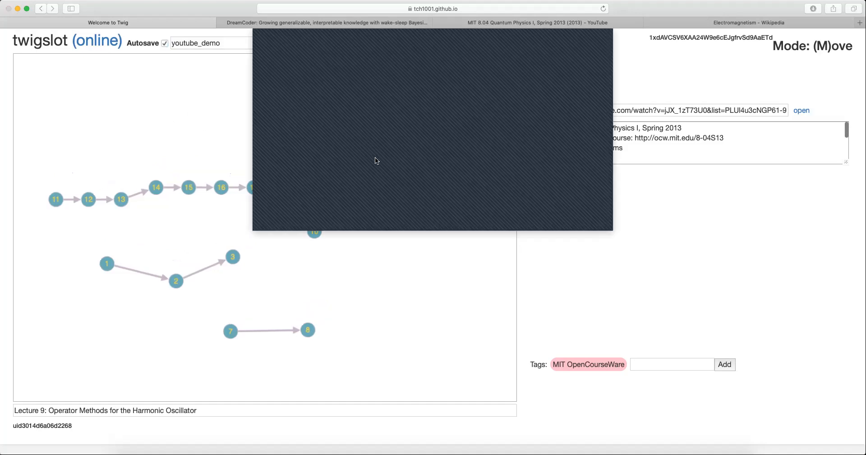
{"action": "double_click", "coordinate": [388, 180]}
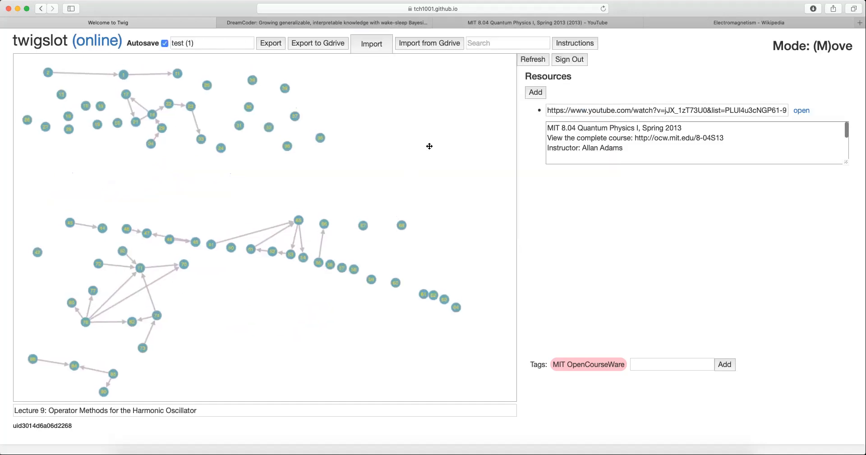
{"action": "left_click", "coordinate": [452, 44]}
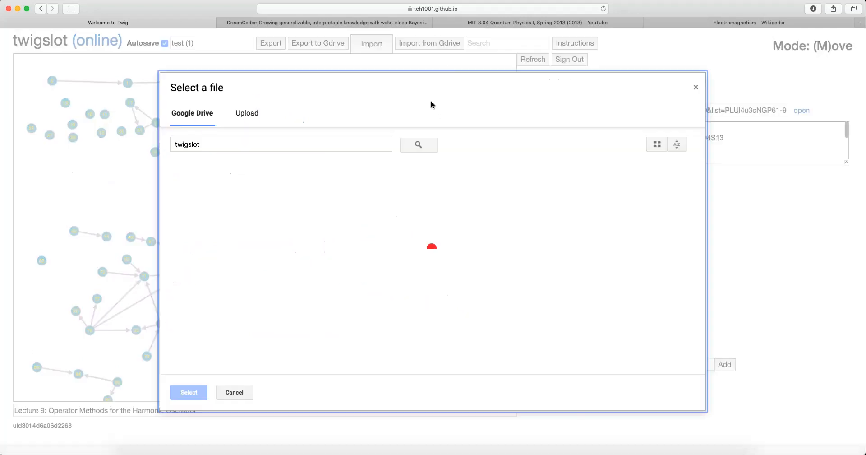
{"action": "left_click", "coordinate": [288, 195]}
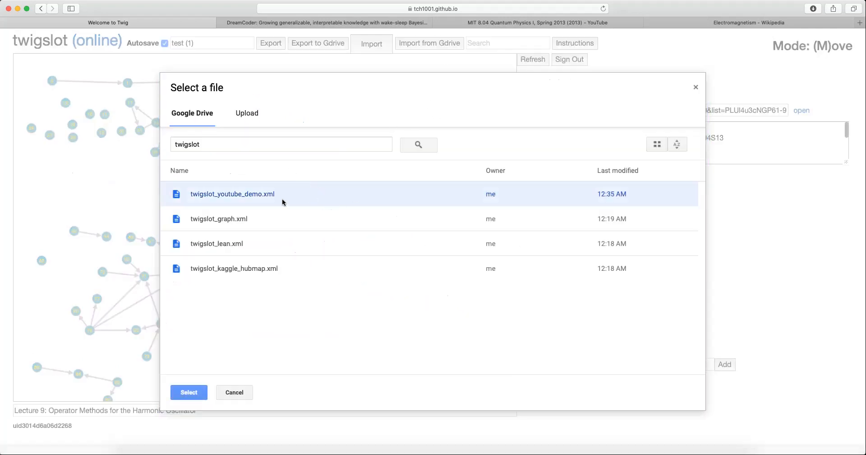
{"action": "left_click", "coordinate": [203, 392]}
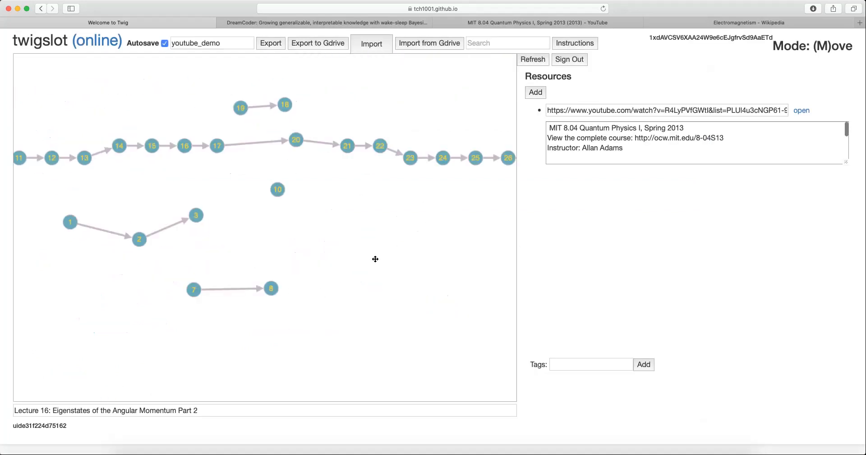
Step: Add three vertices, 37, 38 and 39, in the empty area between vertex 10 and the edge from 7 to 8
{"action": "key", "text": "d"}
{"action": "key", "text": "v"}
{"action": "left_click", "coordinate": [329, 252]}
{"action": "left_click", "coordinate": [265, 255]}
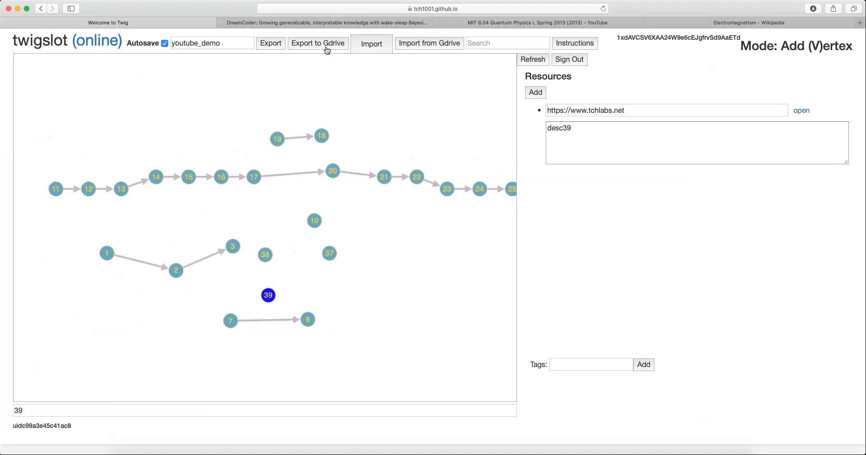
Step: Export the youtube_demo graph to Google Drive, and add vertex 40 in the empty area beside vertex 37
{"action": "left_click", "coordinate": [327, 50]}
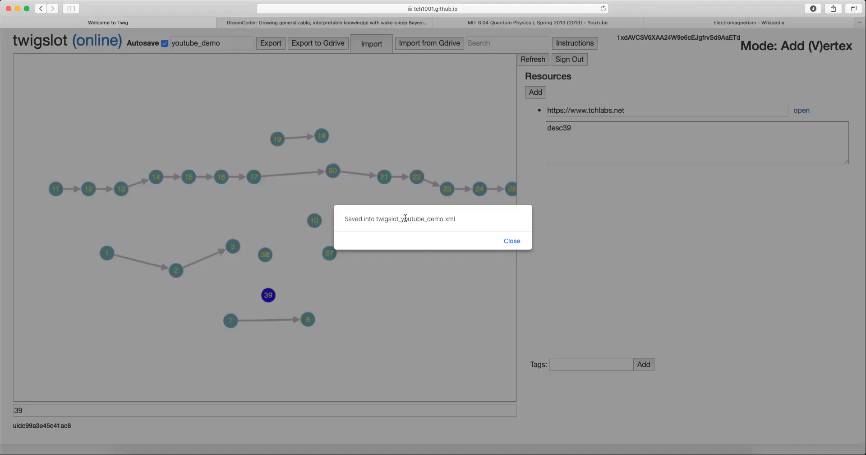
{"action": "double_click", "coordinate": [404, 218]}
{"action": "left_click", "coordinate": [397, 252]}
{"action": "key", "text": "d"}
{"action": "key", "text": "m"}
Step: Reload the graph by importing twigslot_youtube_demo.xml from Google Drive
{"action": "left_click", "coordinate": [480, 188]}
{"action": "left_click", "coordinate": [450, 48]}
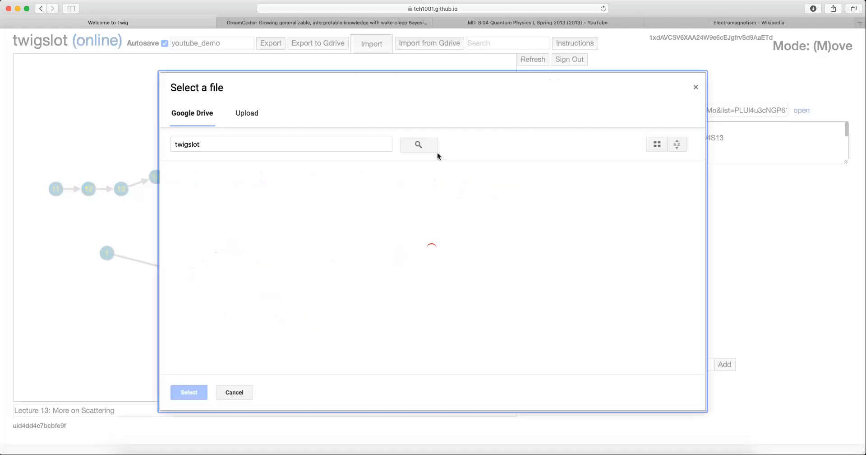
{"action": "double_click", "coordinate": [329, 189]}
{"action": "left_click", "coordinate": [397, 253]}
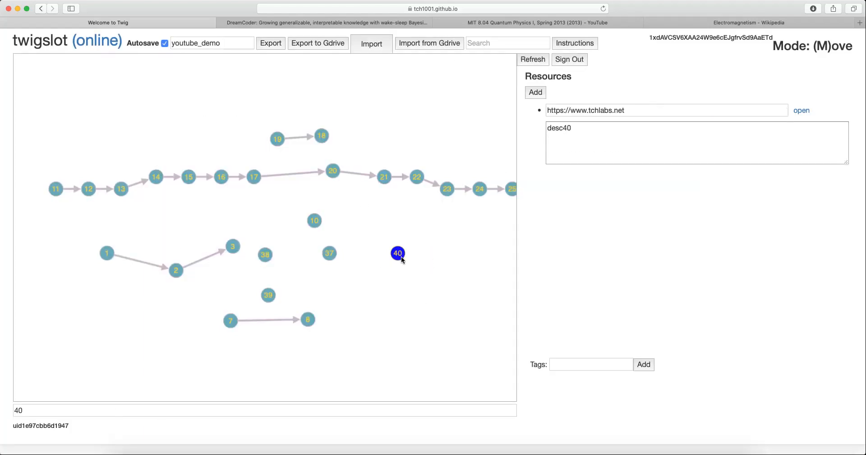
{"action": "left_click_drag", "start_coordinate": [329, 178], "coordinate": [273, 191]}
{"action": "left_click_drag", "start_coordinate": [353, 234], "coordinate": [377, 221]}
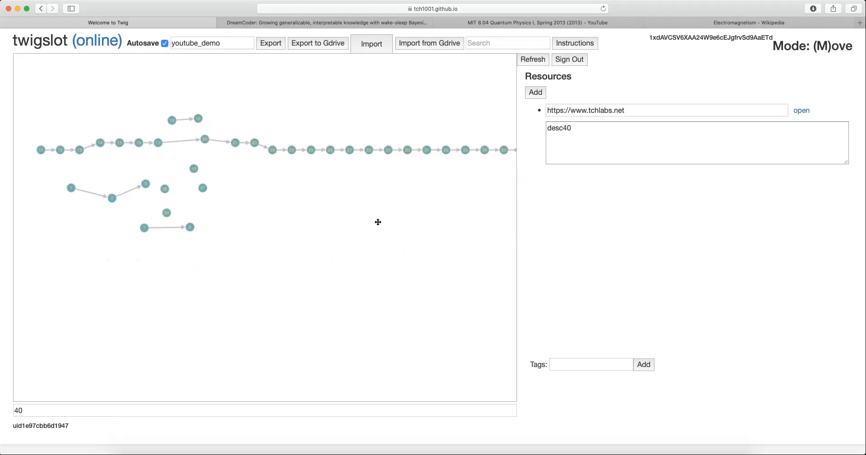
{"action": "triple_click", "coordinate": [636, 108]}
{"action": "double_click", "coordinate": [629, 110]}
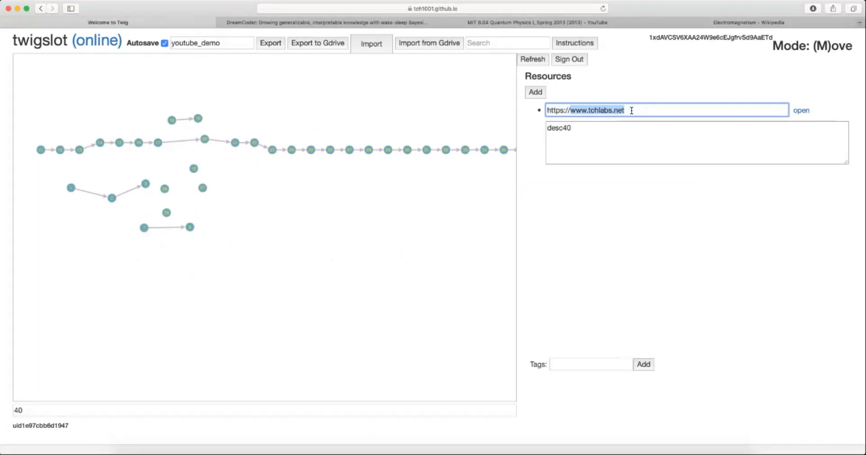
{"action": "left_click", "coordinate": [641, 112]}
{"action": "triple_click", "coordinate": [641, 113]}
{"action": "left_click", "coordinate": [635, 207]}
{"action": "left_click", "coordinate": [636, 111]}
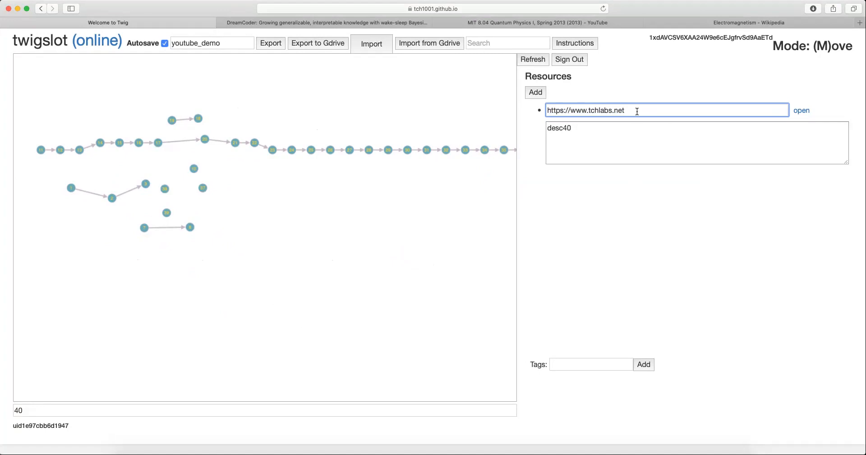
{"action": "double_click", "coordinate": [637, 112]}
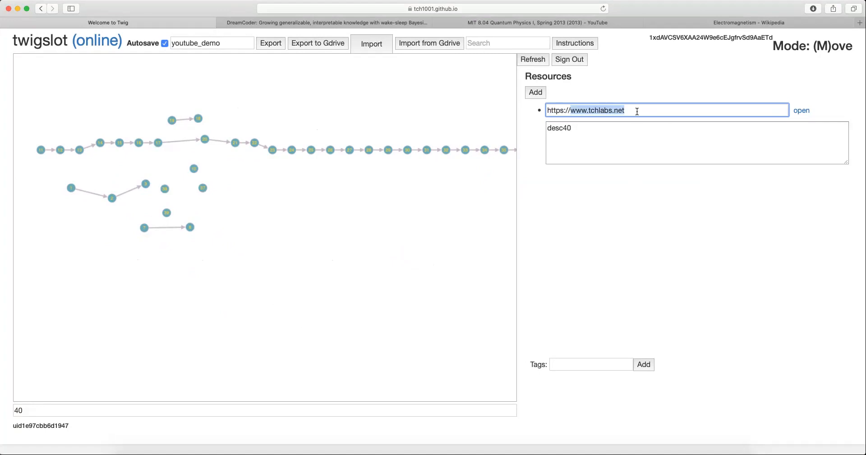
{"action": "triple_click", "coordinate": [637, 112]}
{"action": "left_click", "coordinate": [637, 227]}
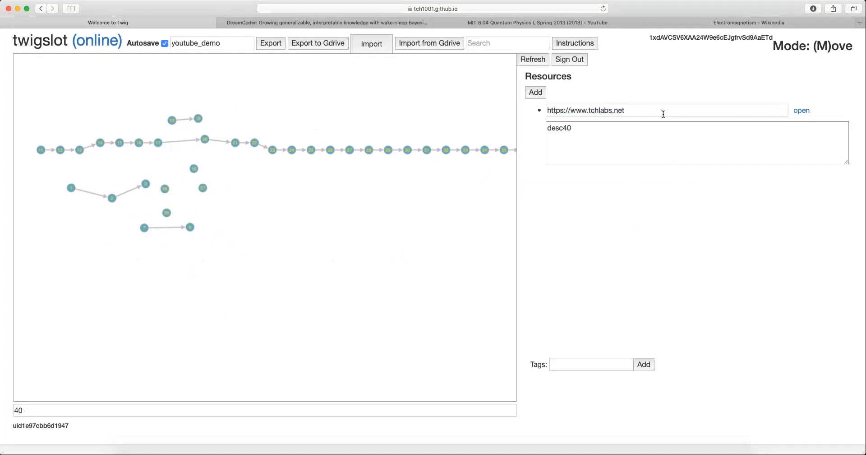
Step: Select vertices 30, 24 and 25 in turn to view their resource links, descriptions and tags
{"action": "left_click_drag", "start_coordinate": [407, 212], "coordinate": [399, 196]}
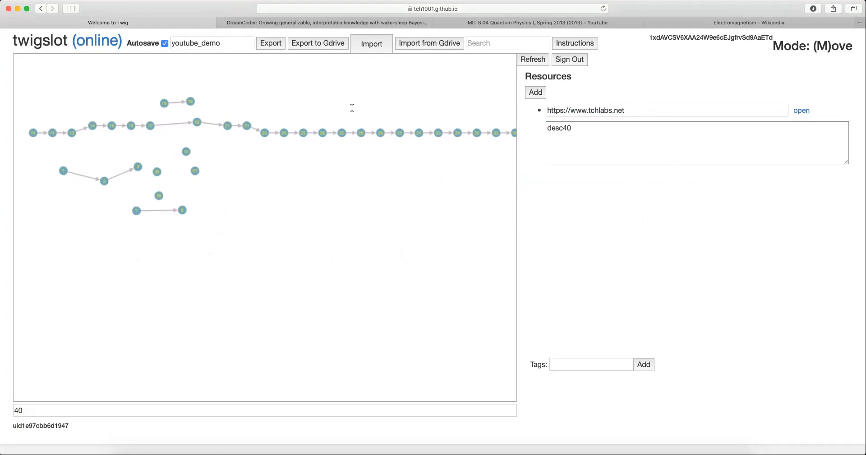
{"action": "left_click", "coordinate": [399, 133]}
{"action": "left_click", "coordinate": [653, 253]}
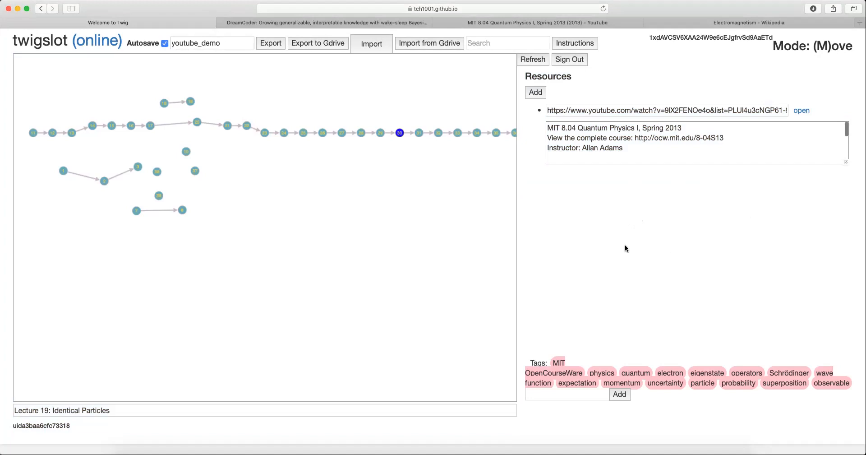
{"action": "scroll", "coordinate": [377, 193], "scroll_direction": "up", "scroll_amount": 10}
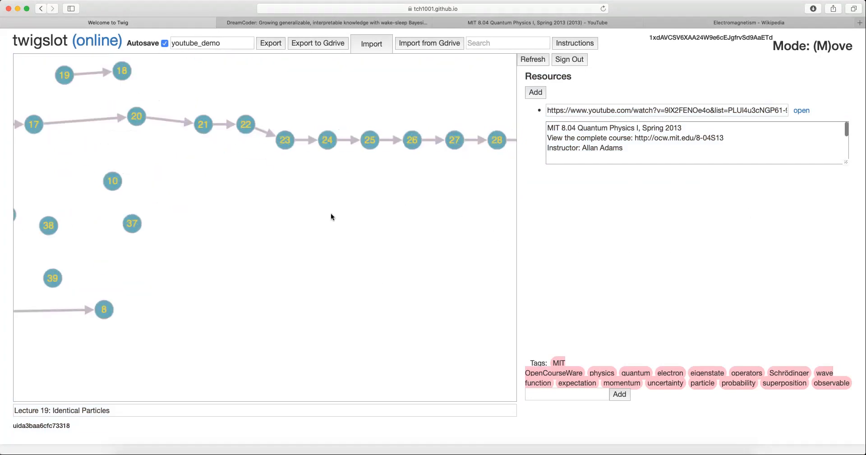
{"action": "left_click_drag", "start_coordinate": [341, 233], "coordinate": [332, 220]}
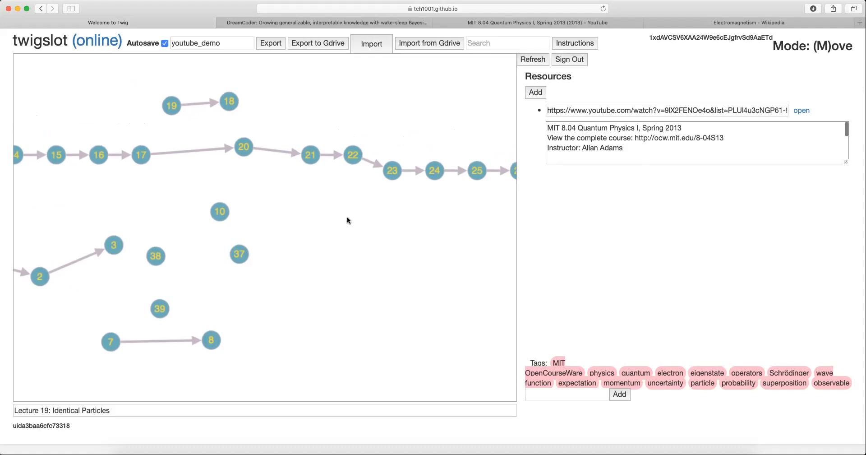
{"action": "left_click", "coordinate": [434, 170]}
{"action": "left_click", "coordinate": [477, 170]}
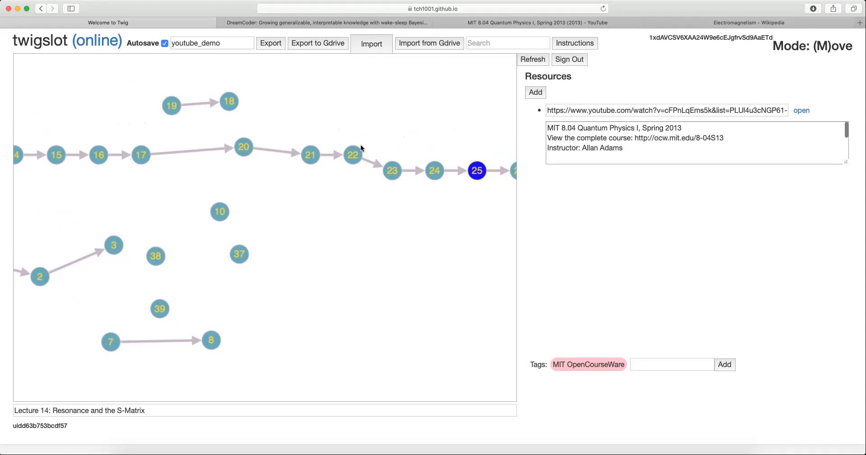
{"action": "scroll", "coordinate": [362, 232], "scroll_direction": "down", "scroll_amount": 5}
{"action": "scroll", "coordinate": [324, 235], "scroll_direction": "up", "scroll_amount": 4}
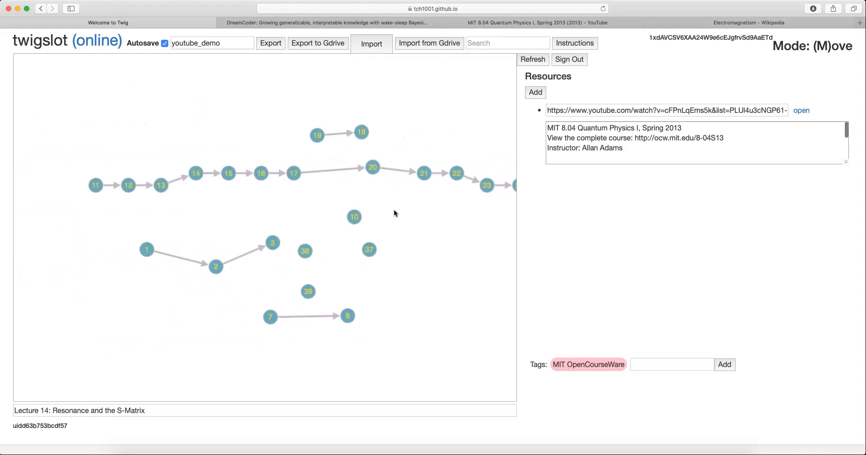
{"action": "scroll", "coordinate": [422, 212], "scroll_direction": "up", "scroll_amount": 2}
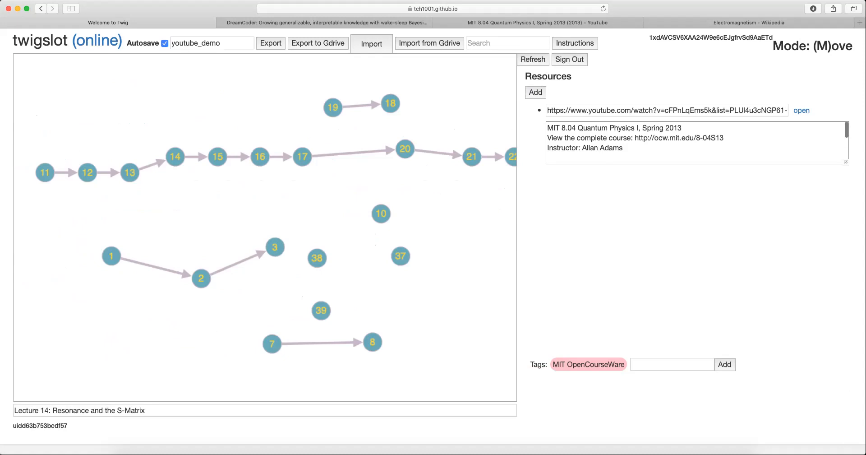